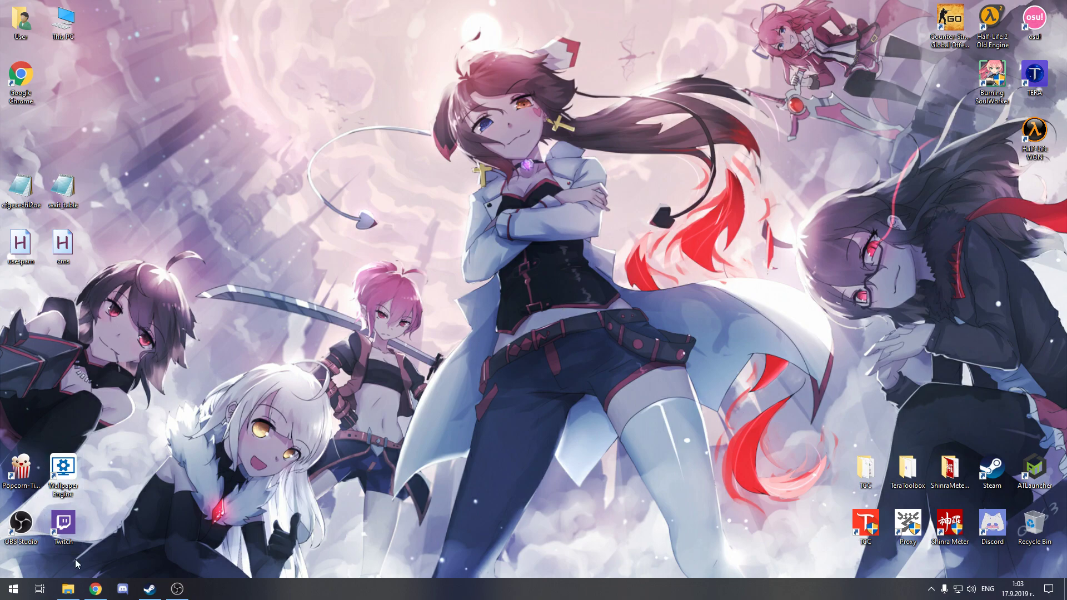
# Open SourceRuns' Source Downloads page to the HL2 Old Engine Unpack entry, then select the hl2oe archive in sourcemods
pyautogui.click(95, 589)
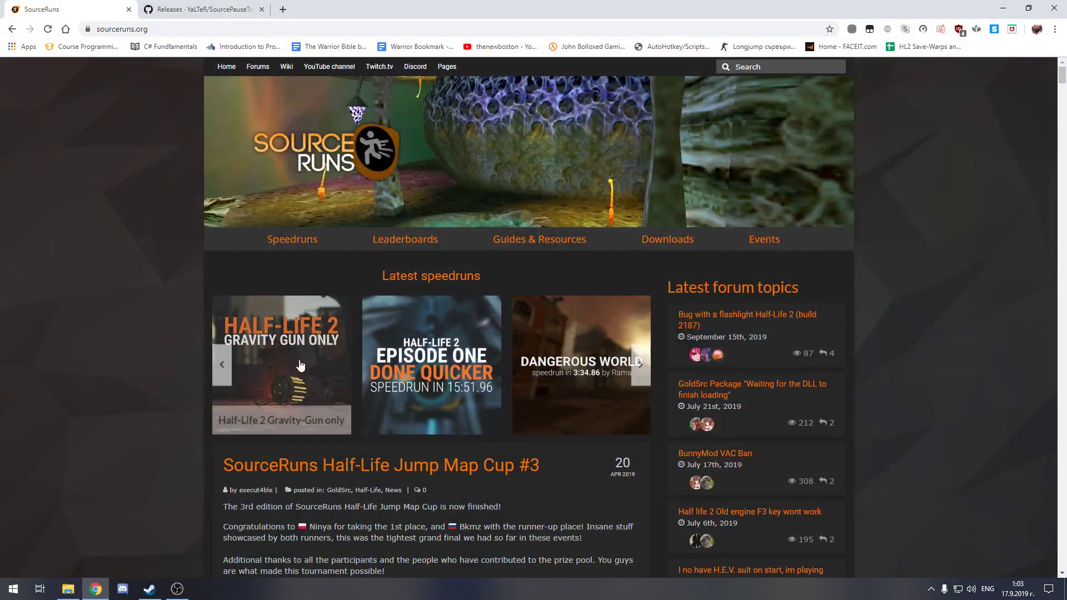
pyautogui.click(153, 23)
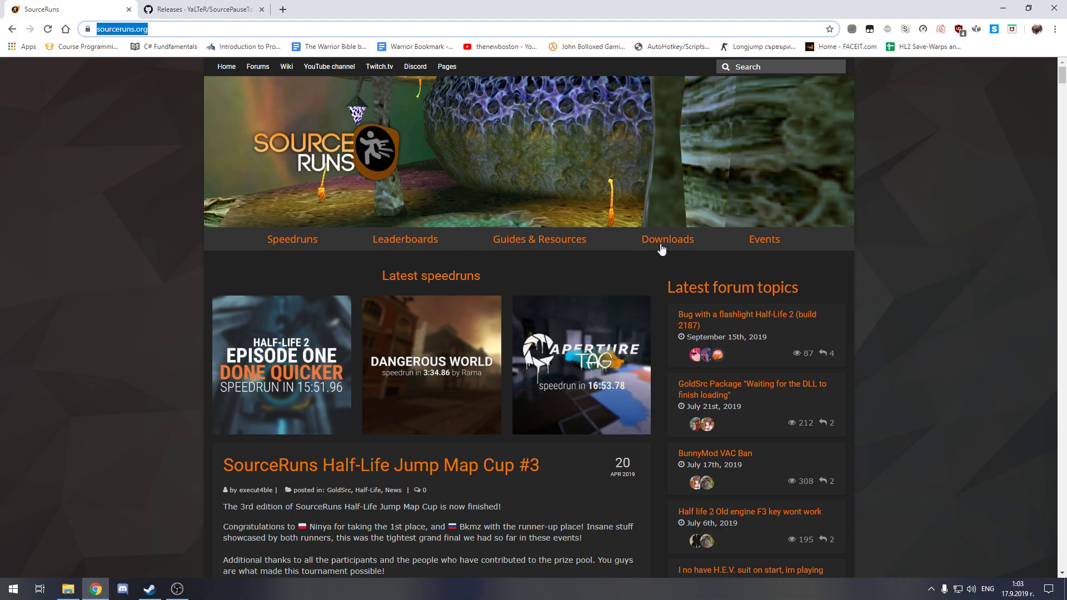
pyautogui.moveTo(667, 239)
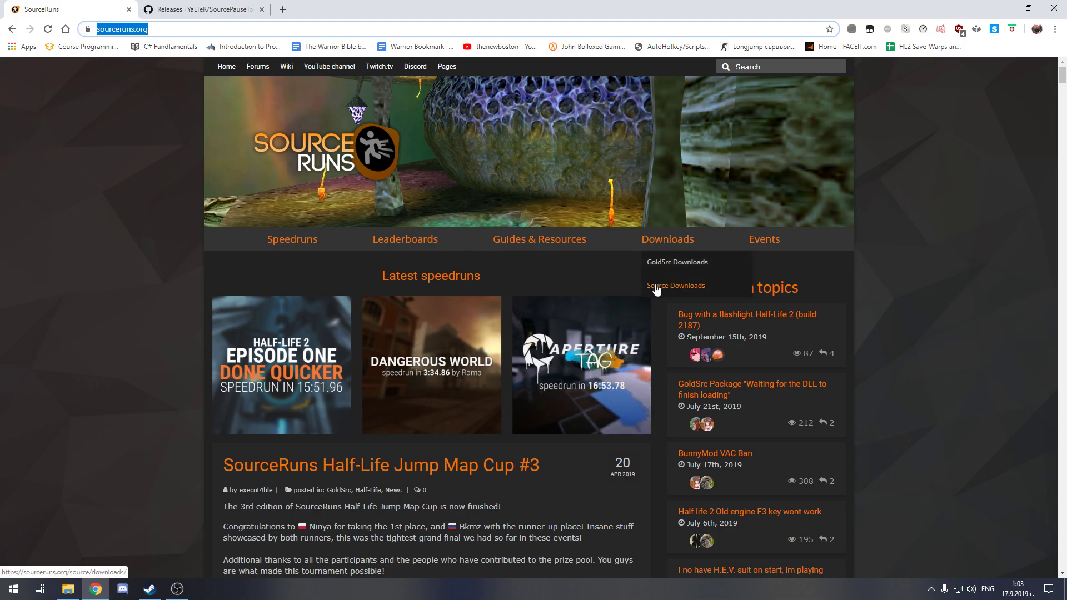
pyautogui.click(657, 288)
pyautogui.scroll(-2, 149, 341)
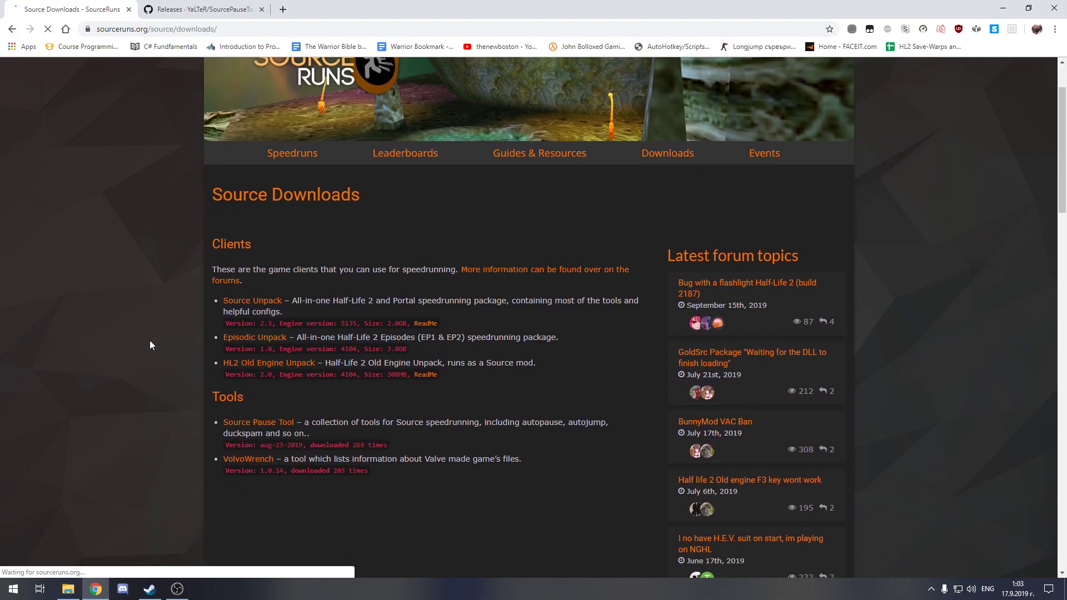
pyautogui.moveTo(542, 338); pyautogui.dragTo(219, 336)
pyautogui.click(483, 364)
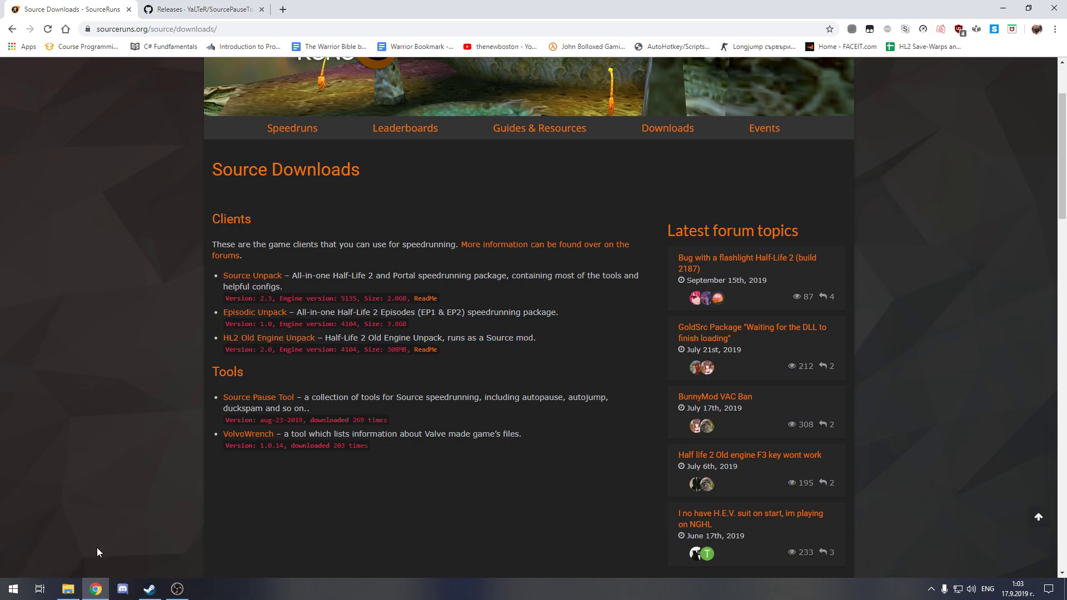
pyautogui.click(68, 588)
pyautogui.click(335, 262)
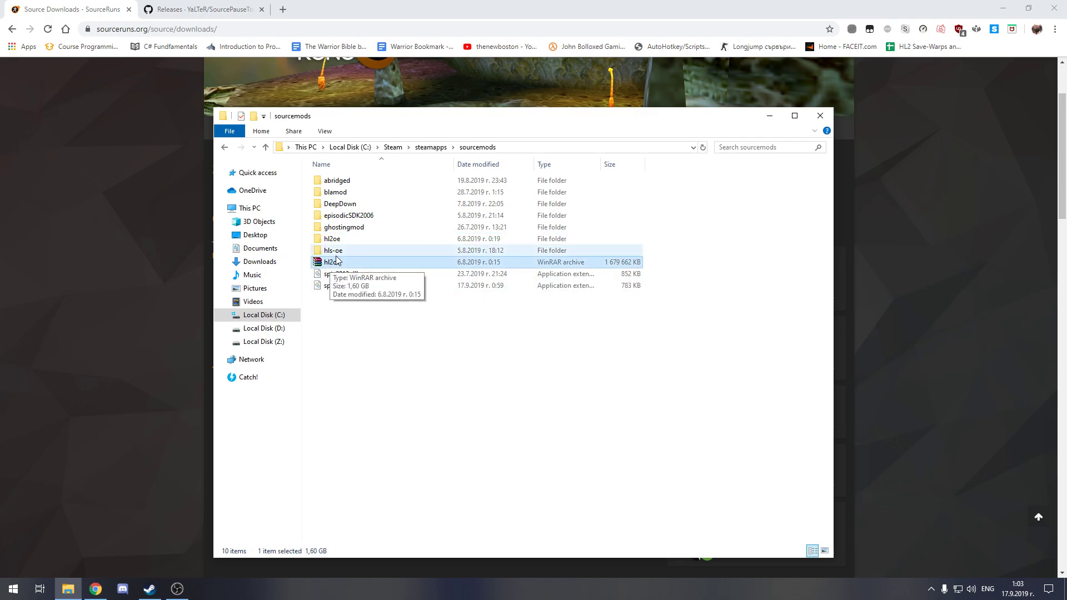
# Select the hl2oe folder, check Steam's Half-Life 2 library page, then minimize Steam
pyautogui.click(332, 240)
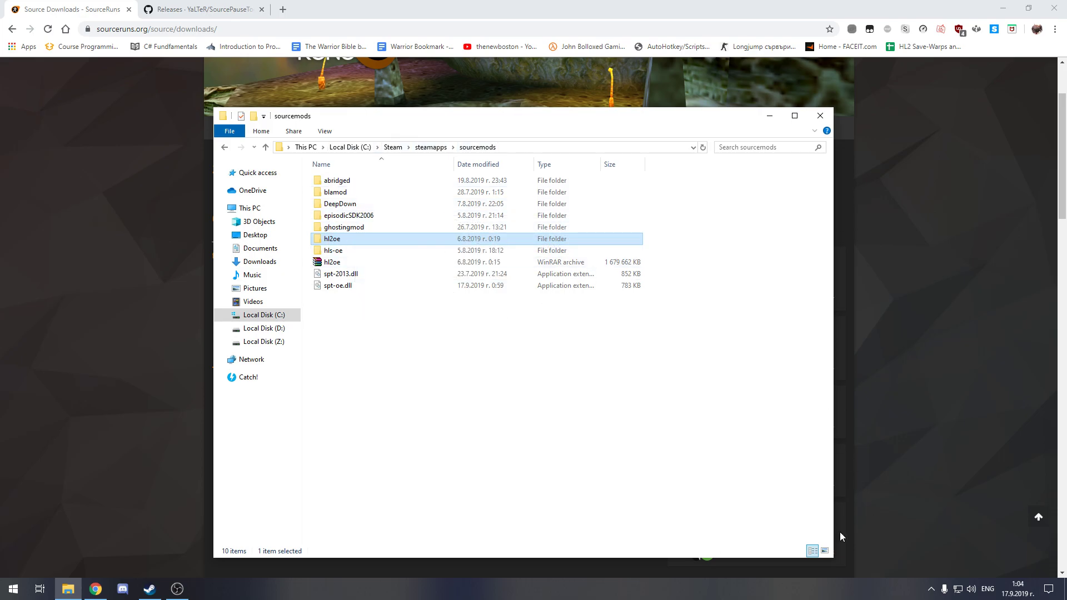
pyautogui.moveTo(149, 589)
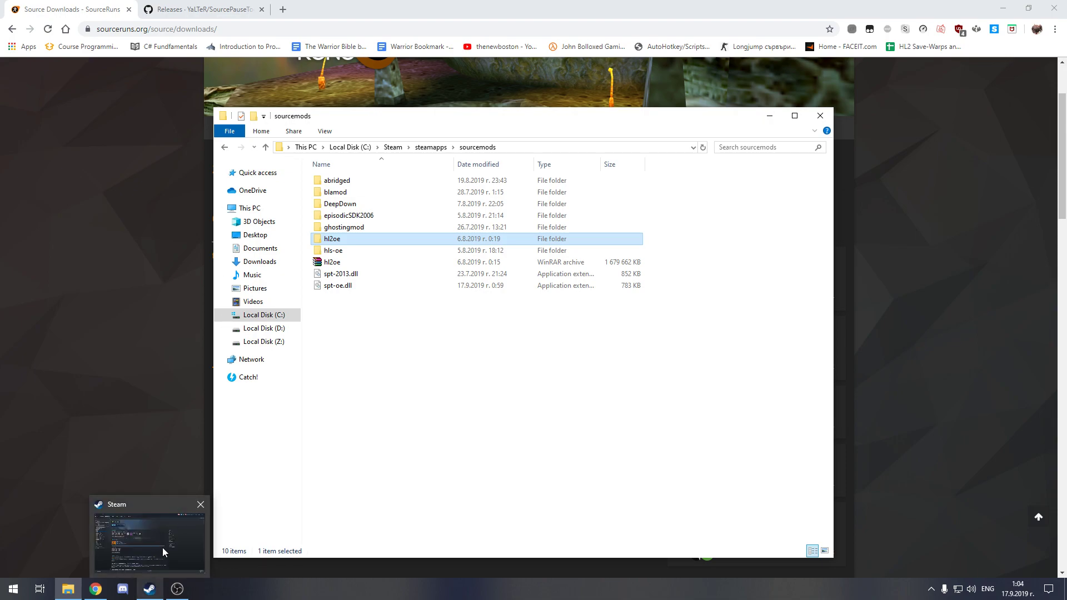
pyautogui.click(173, 545)
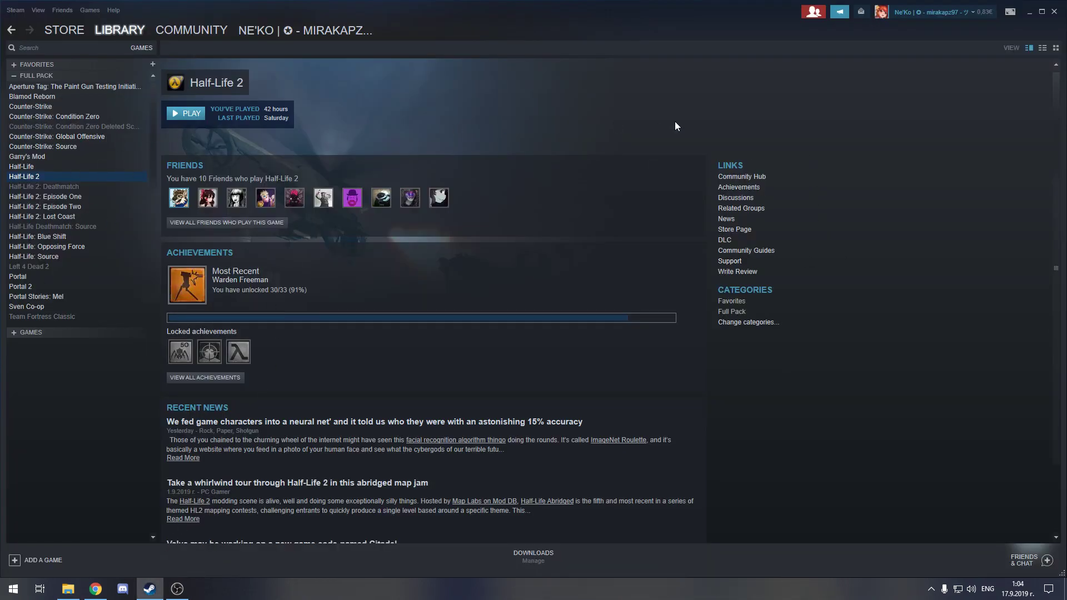
pyautogui.click(1030, 12)
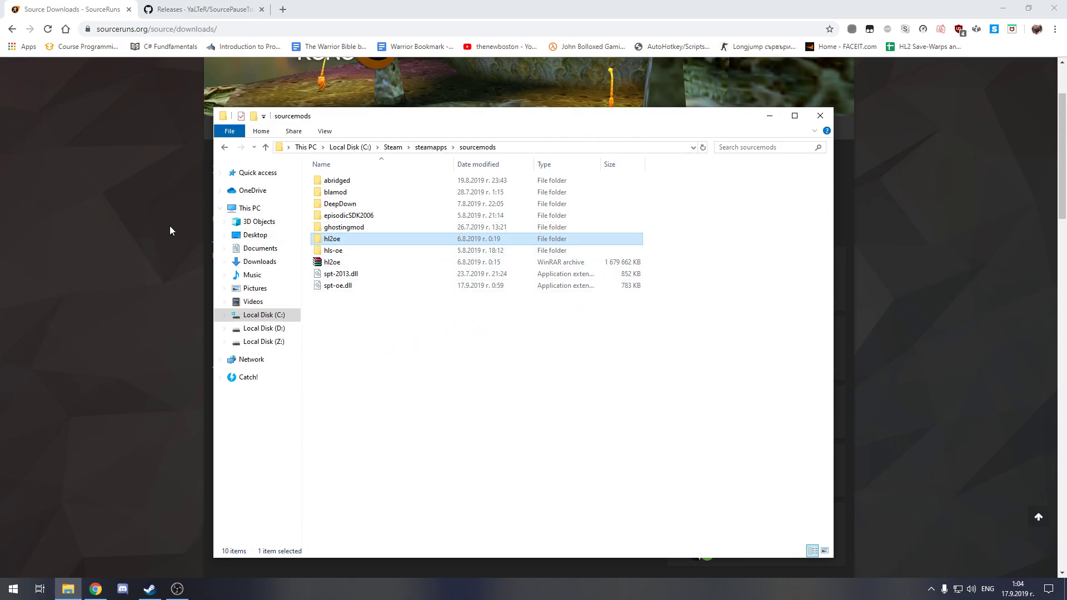
# Show the SourcePauseTool GitHub releases page scrolled down to its Aug 23 2019 assets
pyautogui.click(766, 116)
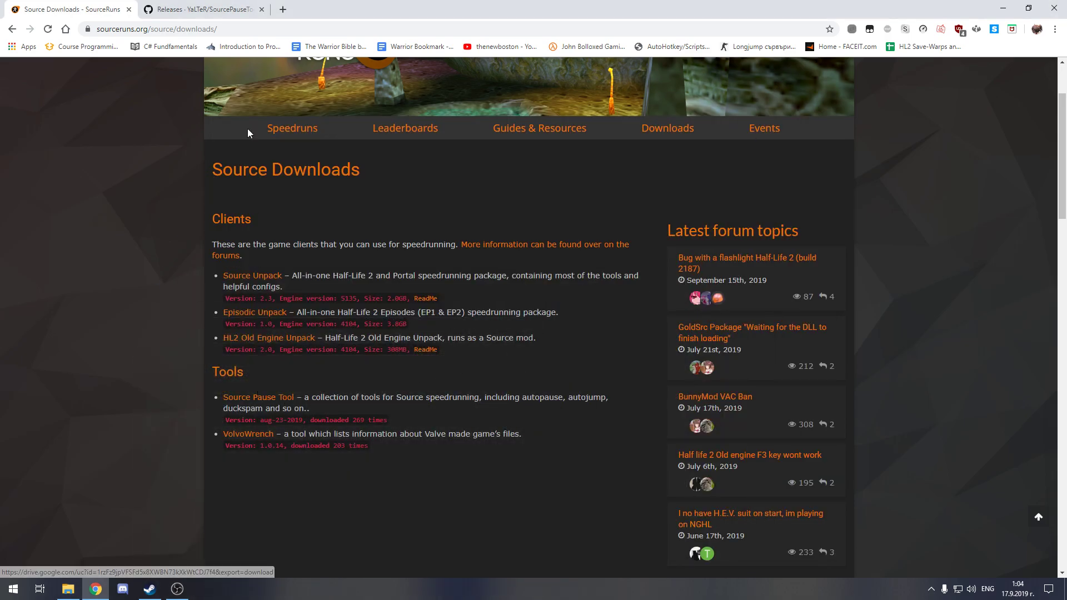
pyautogui.click(221, 10)
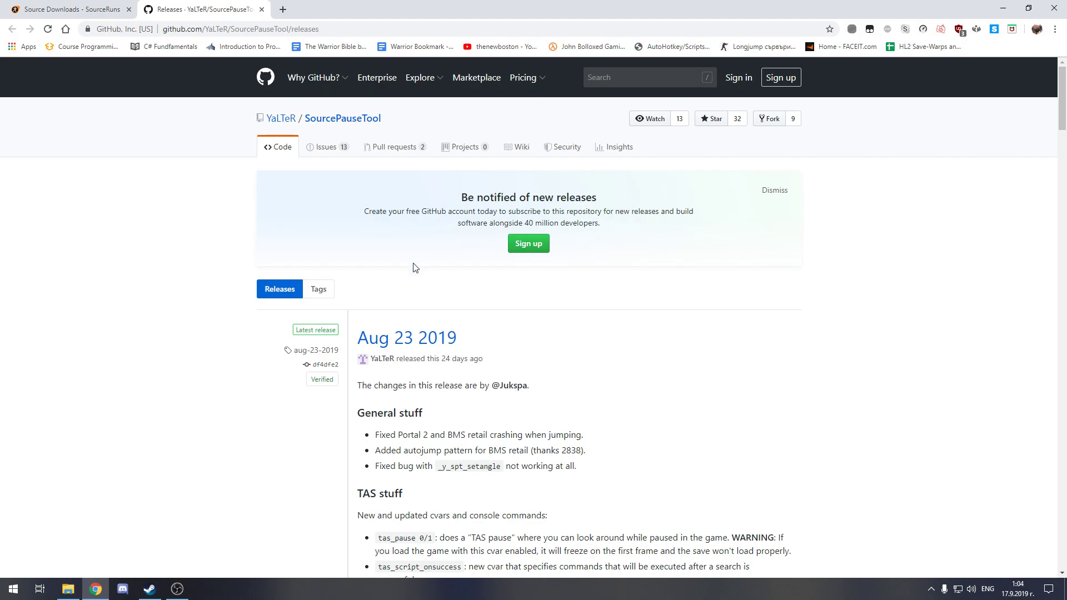
pyautogui.scroll(-2, 472, 241)
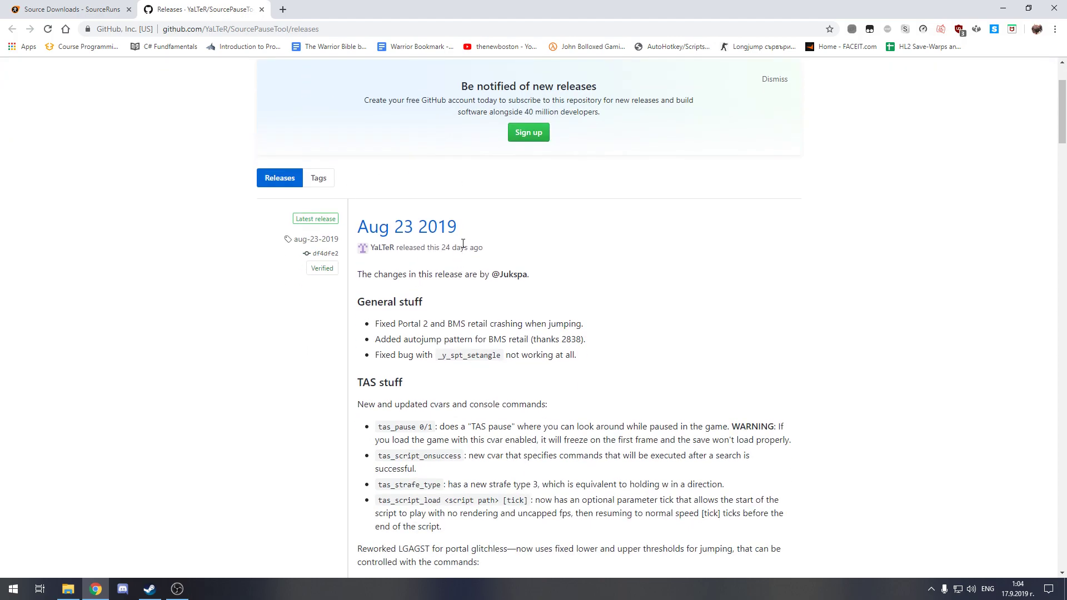
pyautogui.scroll(-1, 491, 266)
pyautogui.scroll(-6, 483, 317)
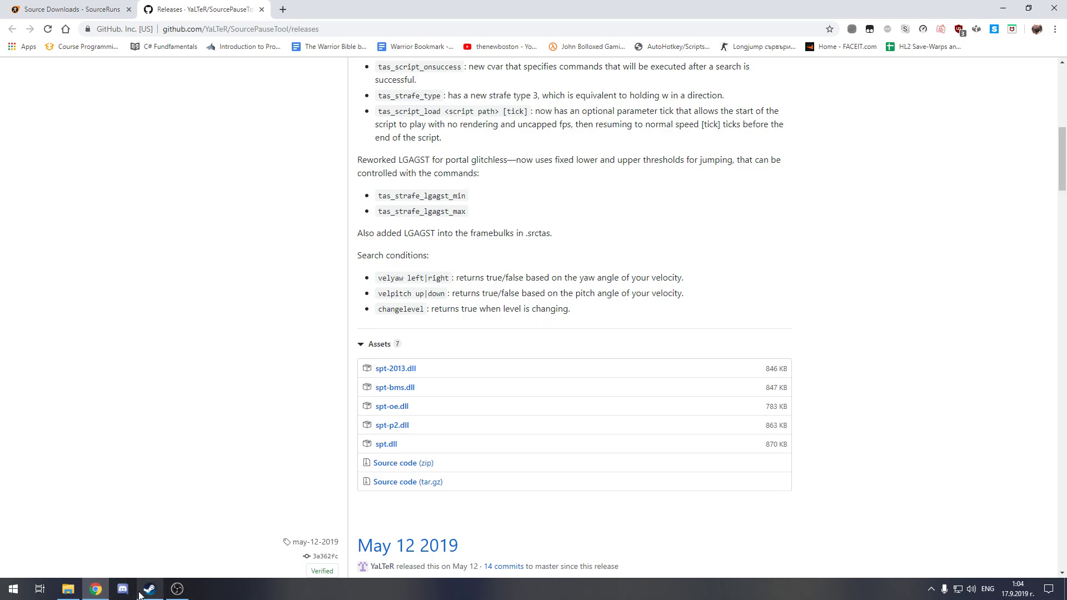
# Locate the downloaded spt-oe.dll in the sourcemods folder
pyautogui.click(67, 588)
pyautogui.click(336, 286)
pyautogui.moveTo(379, 335); pyautogui.dragTo(309, 284)
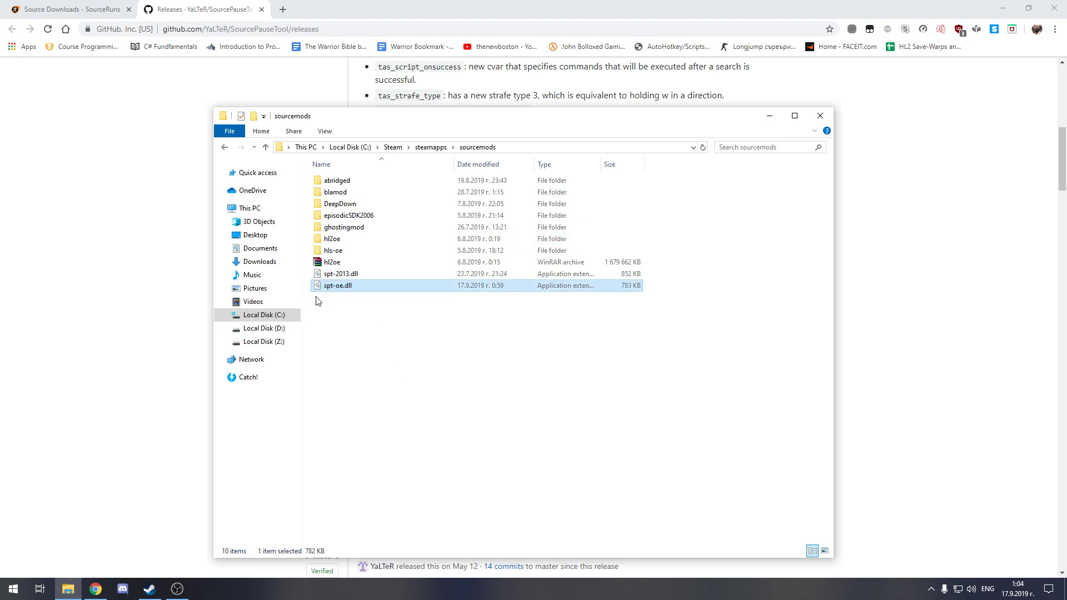
pyautogui.click(355, 338)
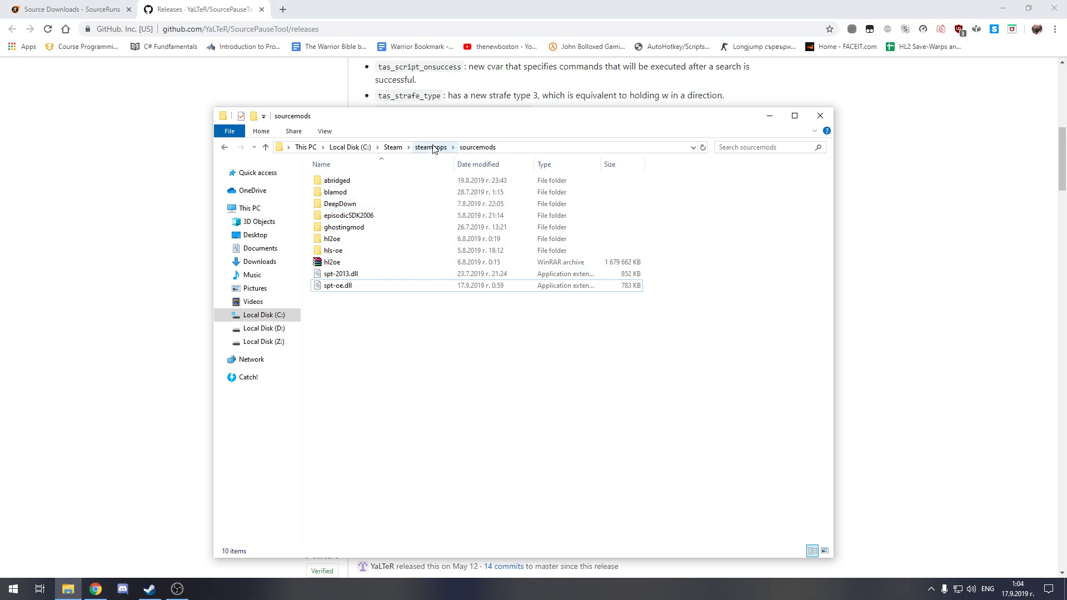
pyautogui.click(149, 588)
pyautogui.moveTo(119, 30)
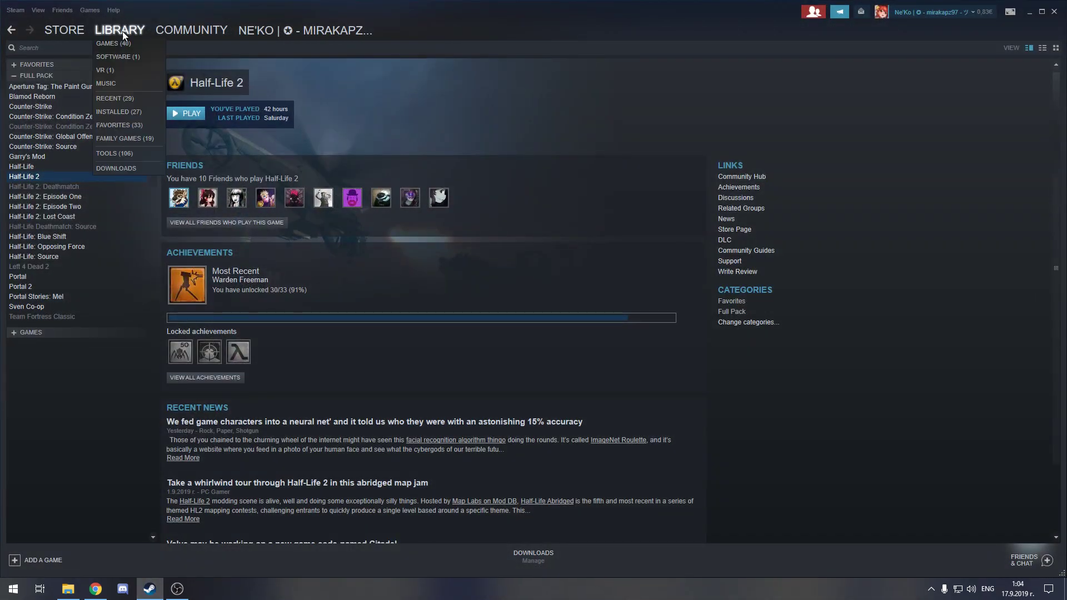
pyautogui.click(121, 152)
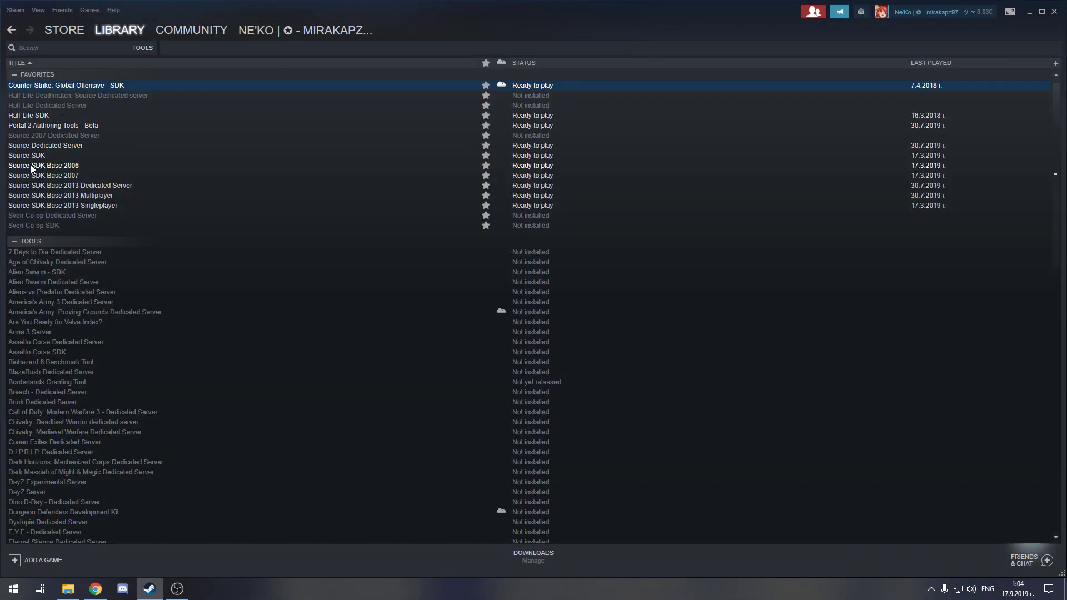
pyautogui.click(13, 166)
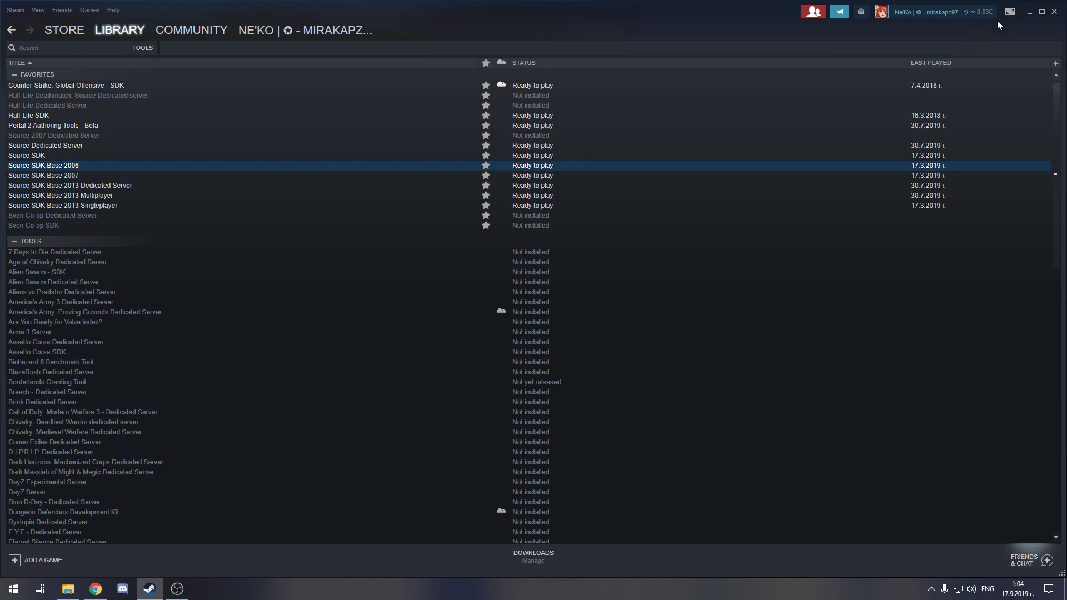
pyautogui.click(1029, 12)
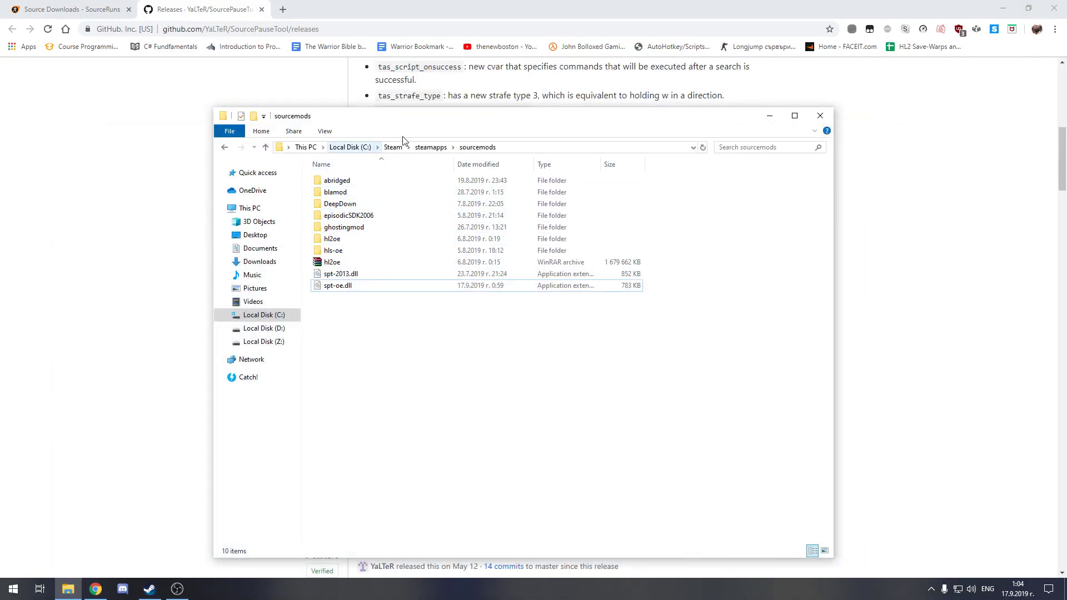
# Navigate from steamapps to common > Source SDK Base > bin
pyautogui.click(379, 147)
pyautogui.click(432, 148)
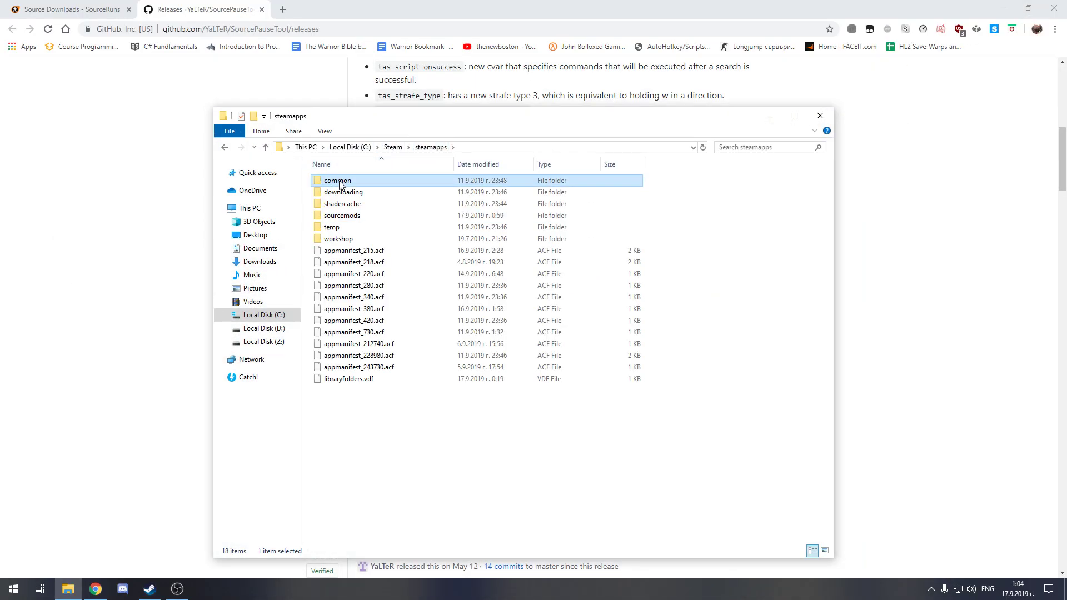
pyautogui.doubleClick(338, 181)
pyautogui.click(325, 208)
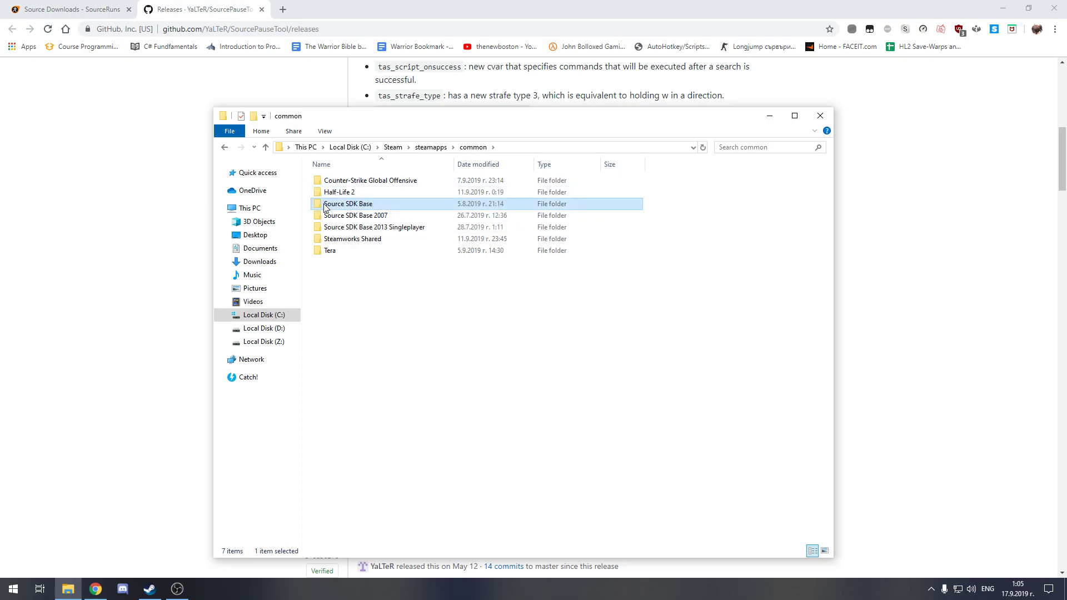
pyautogui.doubleClick(350, 204)
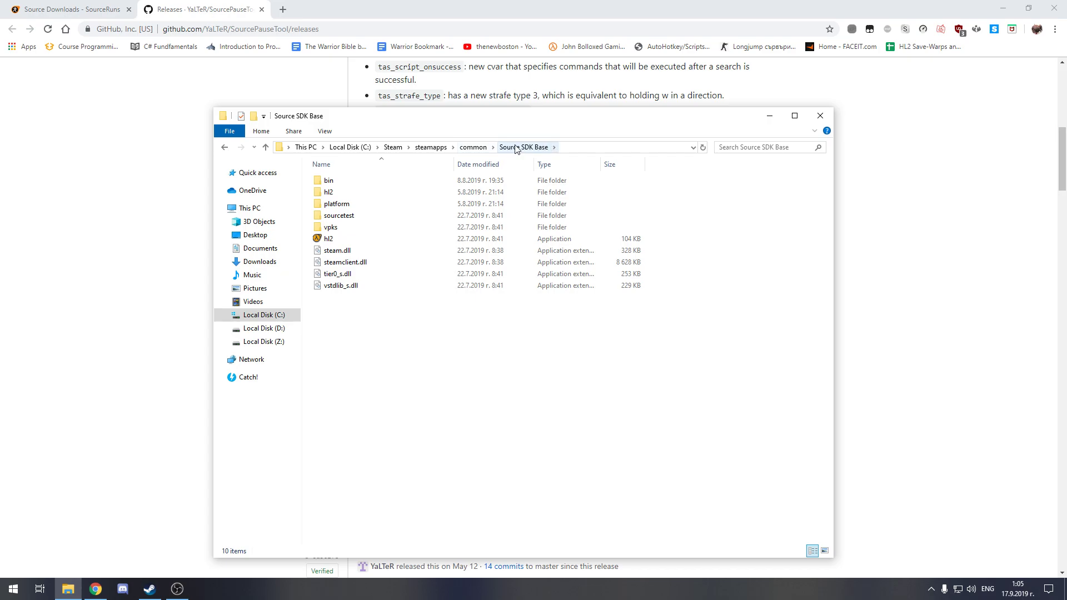
pyautogui.doubleClick(331, 181)
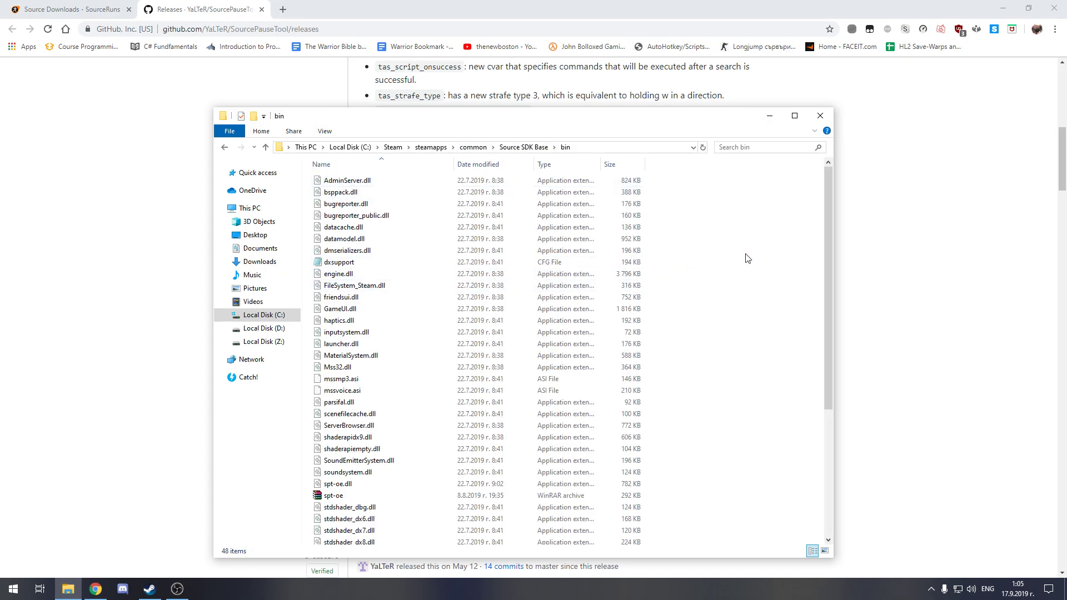
# Confirm spt-oe.dll is in the bin folder and close the Chrome browser
pyautogui.moveTo(737, 247); pyautogui.dragTo(655, 366)
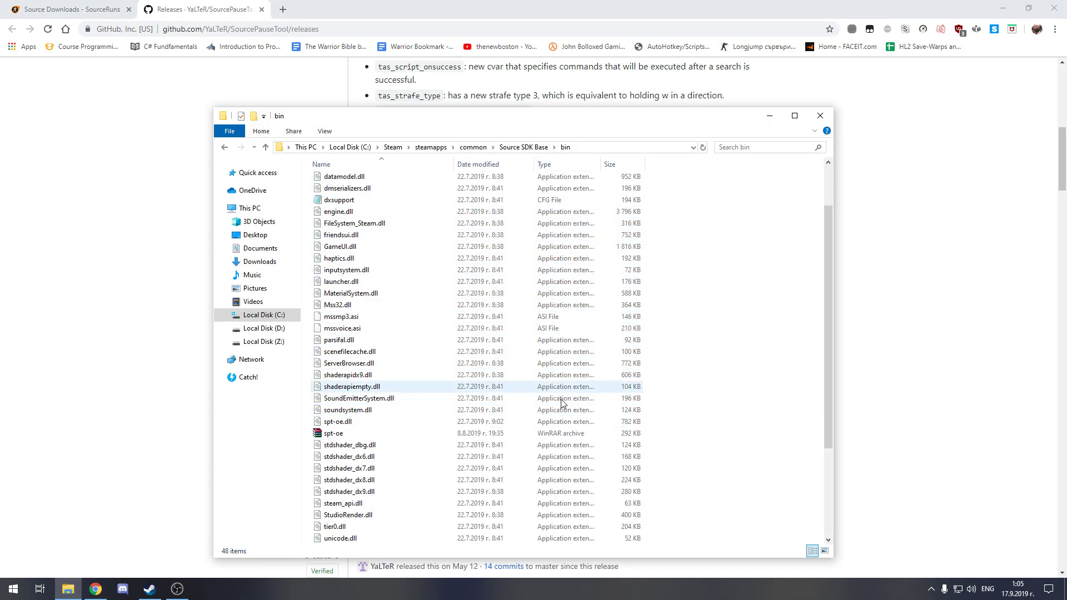
pyautogui.click(345, 422)
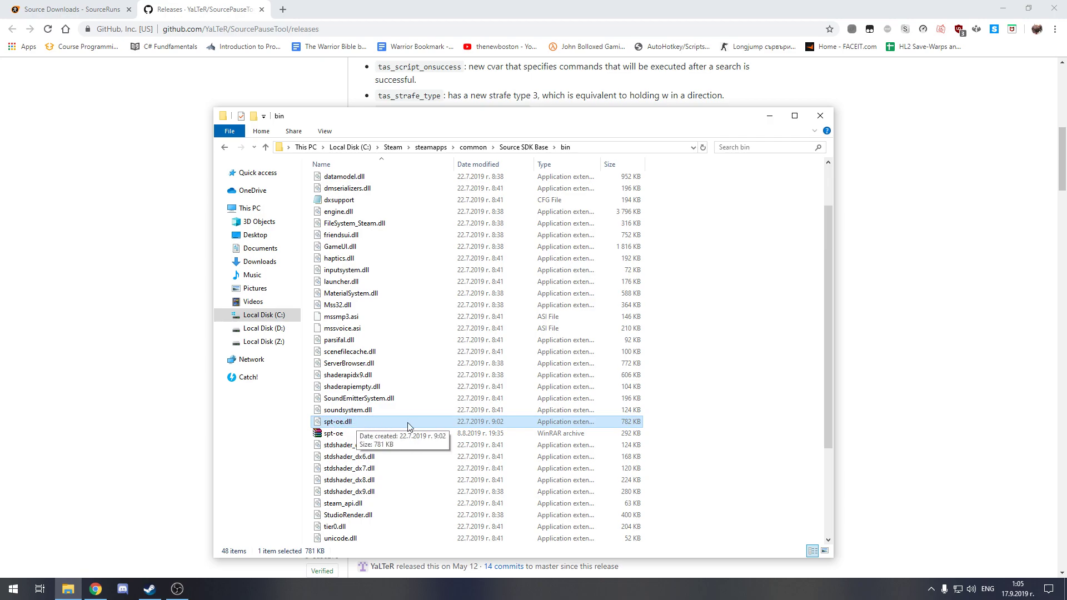
pyautogui.click(838, 272)
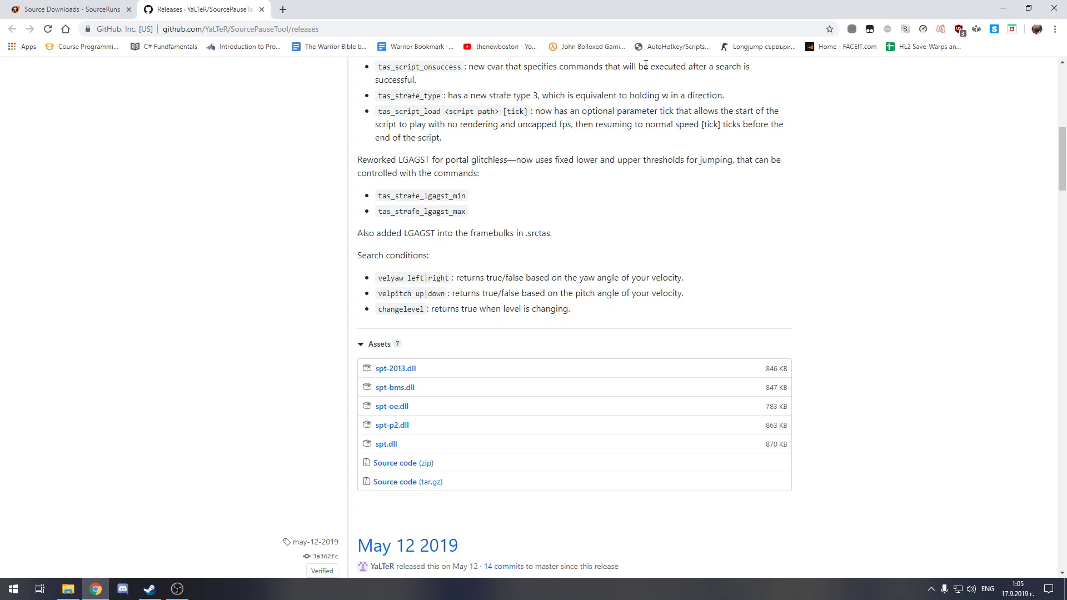
pyautogui.click(1054, 7)
# Go from bin through sourcemods > hl2oe > hl2 > cfg and select the cfgexechl2oe config
pyautogui.moveTo(438, 128); pyautogui.dragTo(469, 85)
pyautogui.click(501, 111)
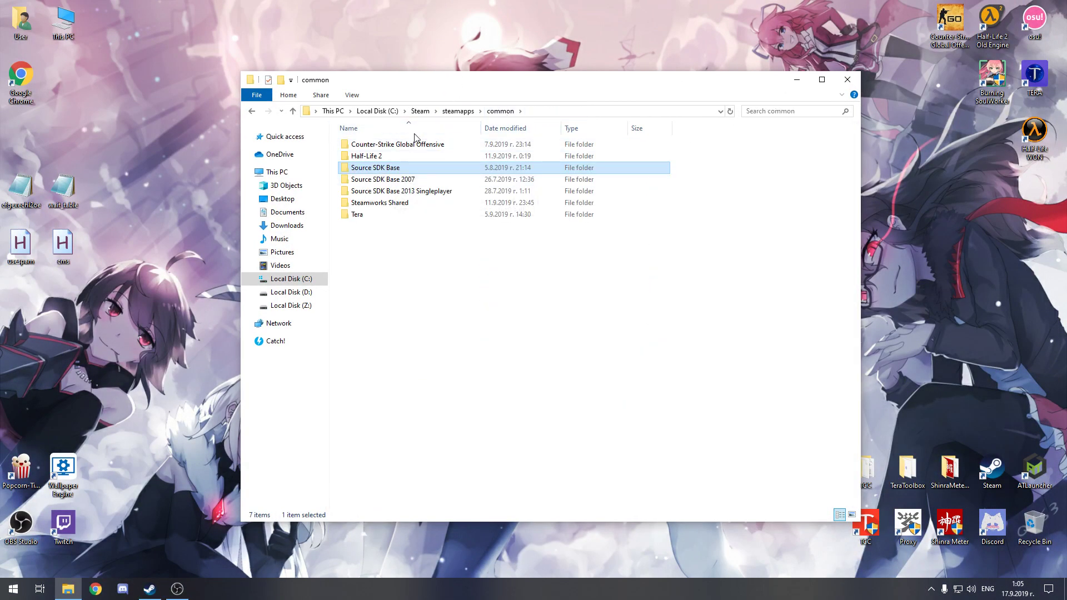
pyautogui.click(458, 111)
pyautogui.doubleClick(367, 179)
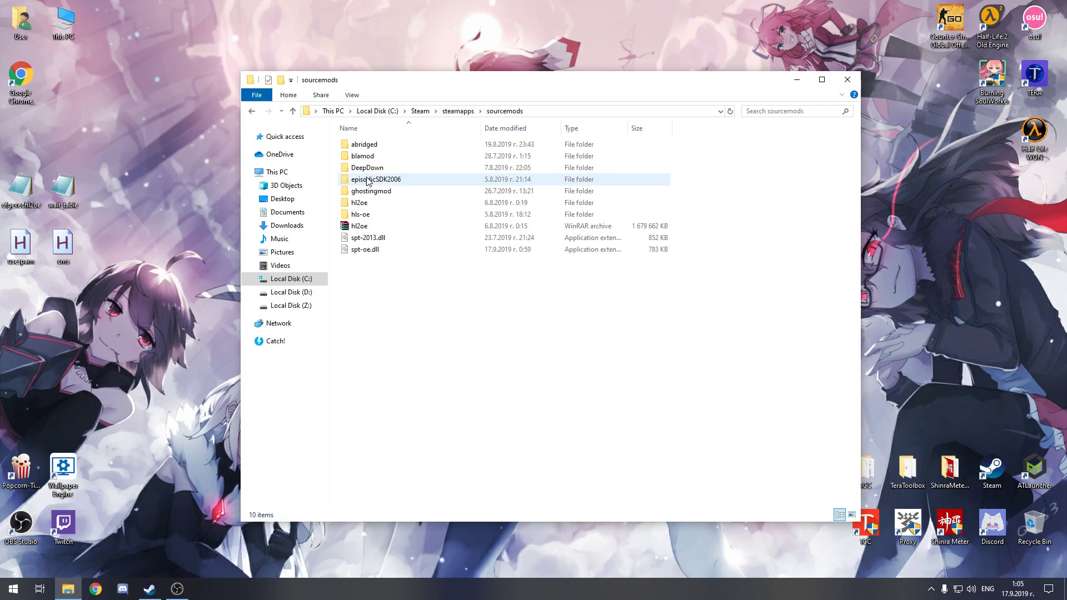
pyautogui.doubleClick(369, 204)
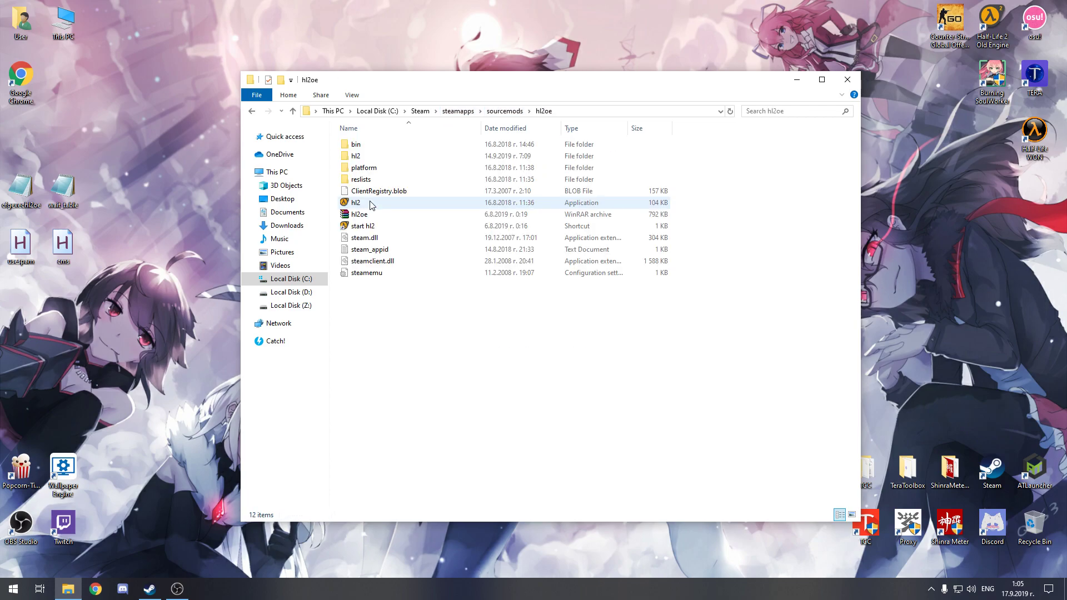
pyautogui.doubleClick(377, 157)
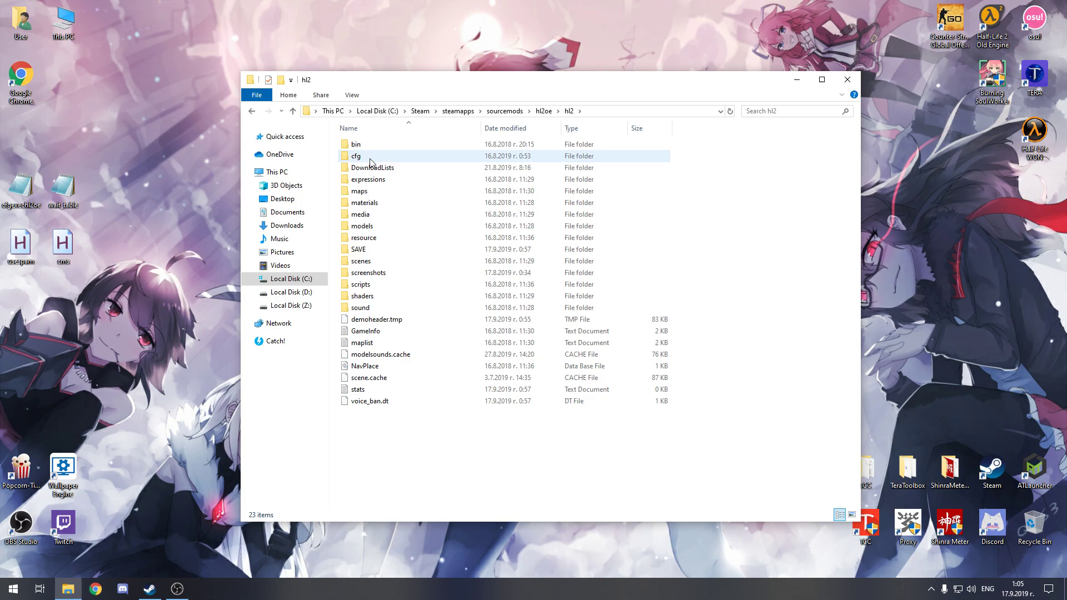
pyautogui.doubleClick(371, 159)
pyautogui.click(370, 167)
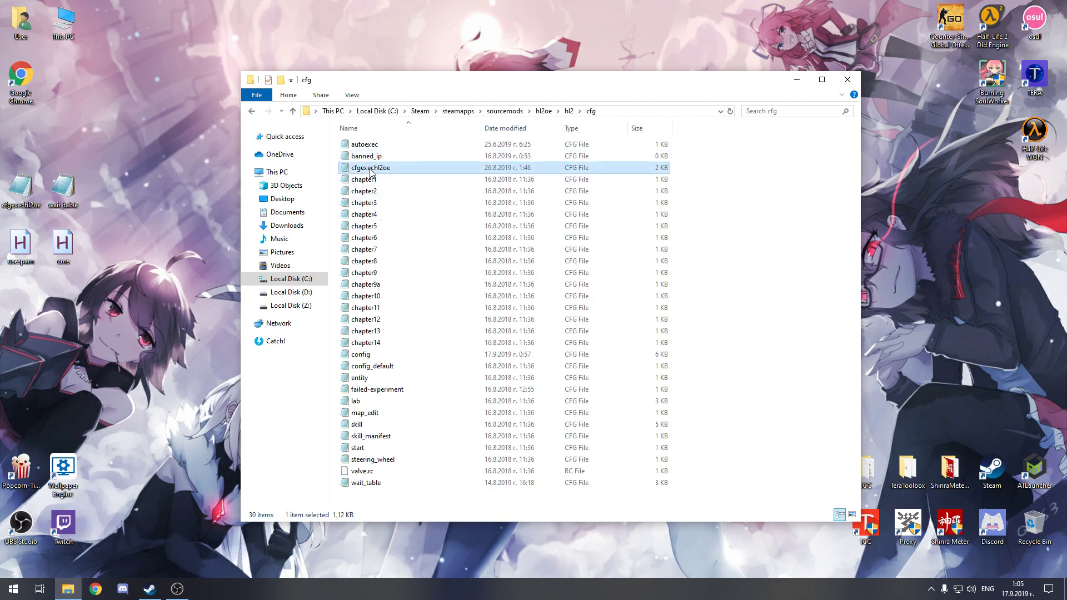
pyautogui.moveTo(28, 196); pyautogui.dragTo(155, 141)
# Open cfgexechl2oe in Notepad and replace the j in the bind line with '#'
pyautogui.doubleClick(155, 141)
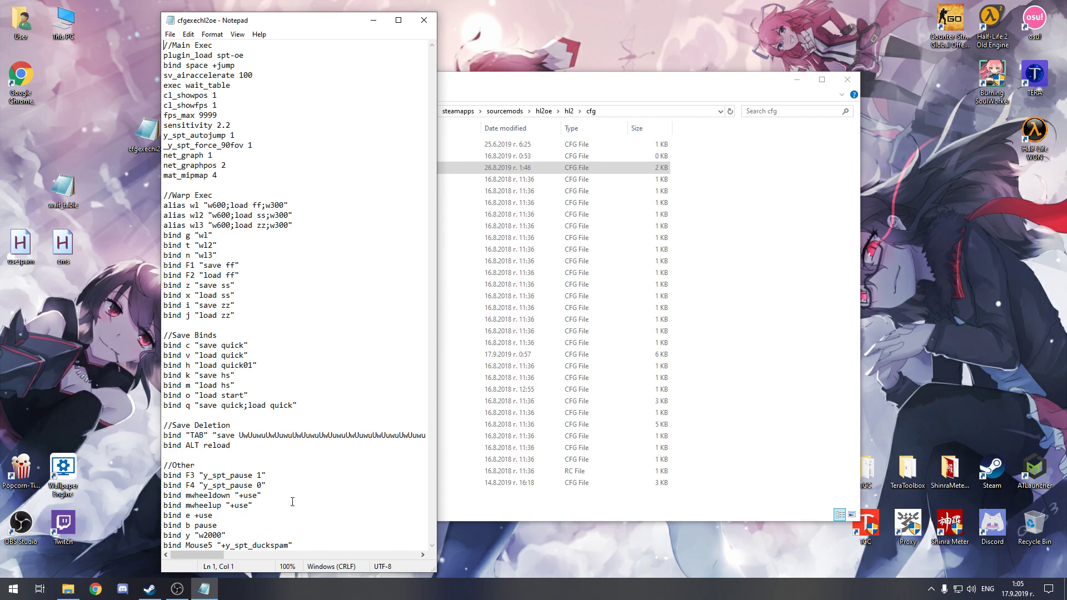
pyautogui.moveTo(292, 502); pyautogui.dragTo(250, 44)
pyautogui.click(313, 209)
pyautogui.moveTo(190, 318); pyautogui.dragTo(185, 319)
pyautogui.write('#')
# Save the cfgexechl2oe config and close Notepad
pyautogui.click(170, 34)
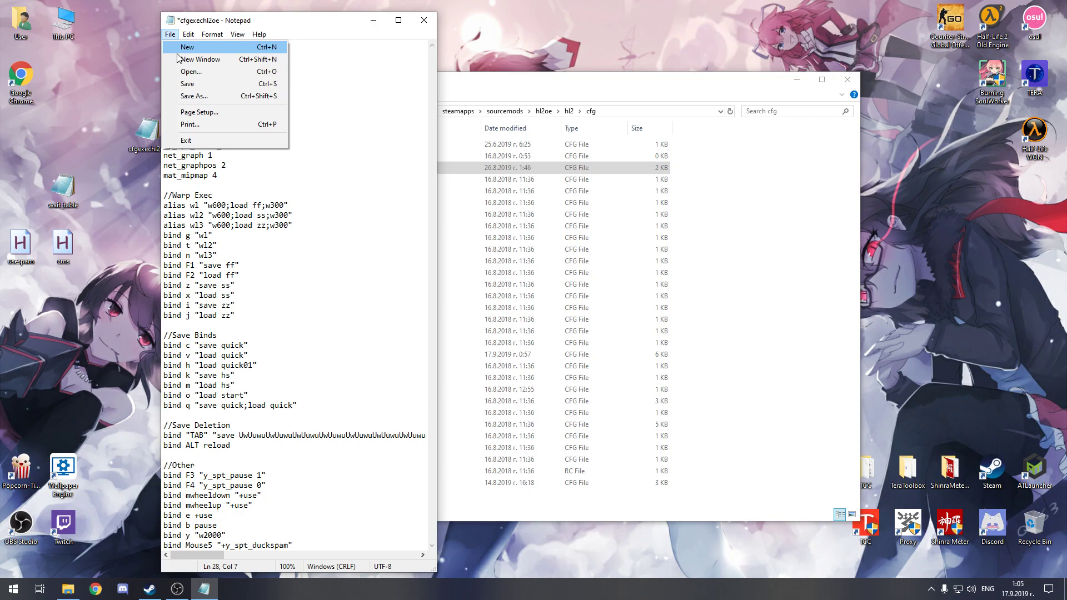
pyautogui.click(195, 82)
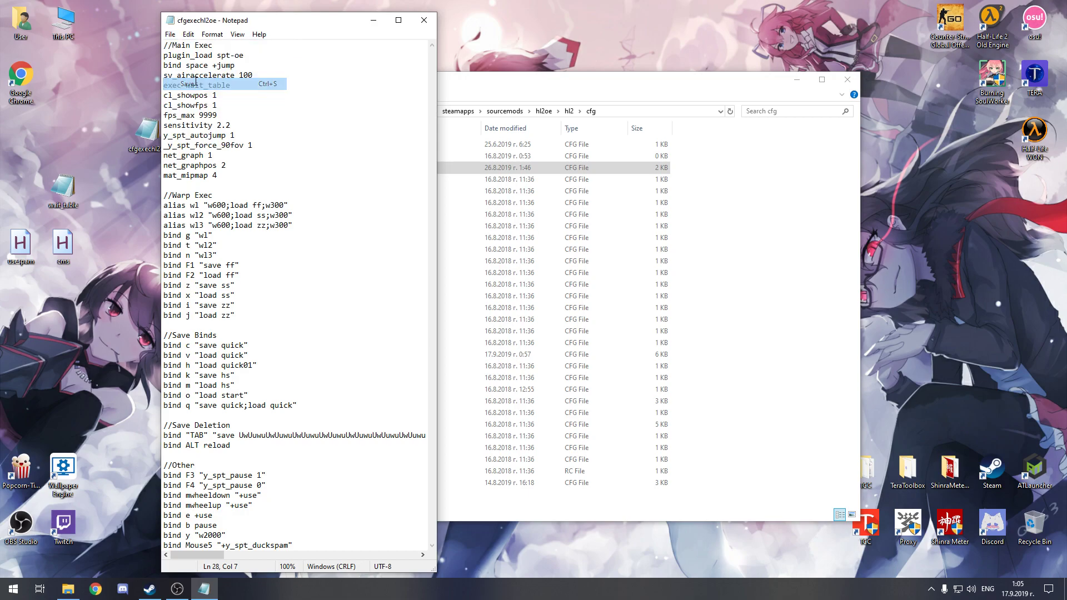
pyautogui.click(427, 20)
pyautogui.moveTo(146, 133); pyautogui.dragTo(22, 190)
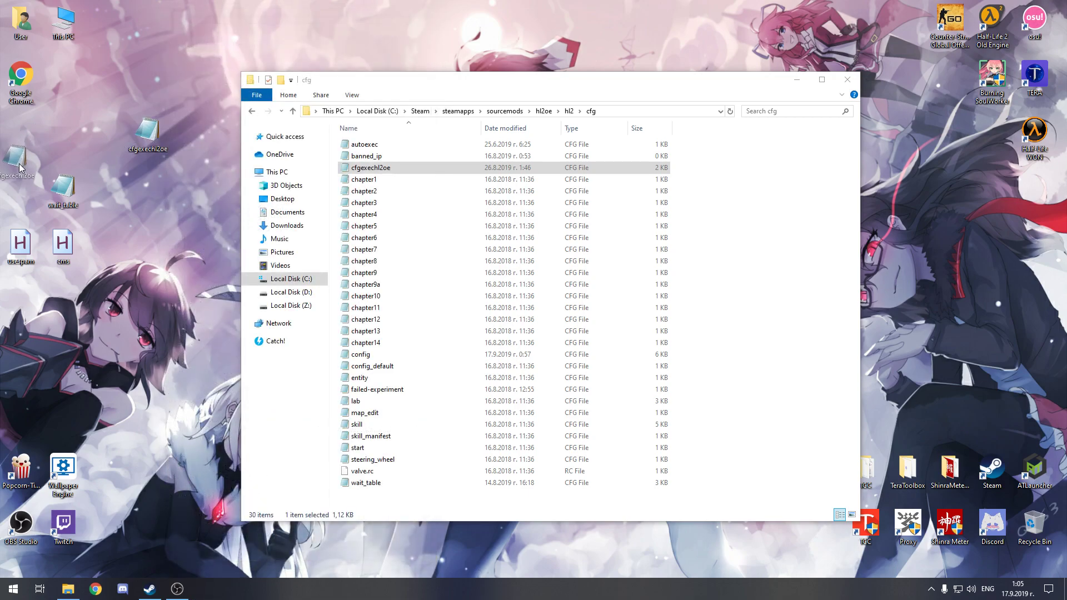
pyautogui.doubleClick(72, 194)
pyautogui.scroll(-6, 331, 420)
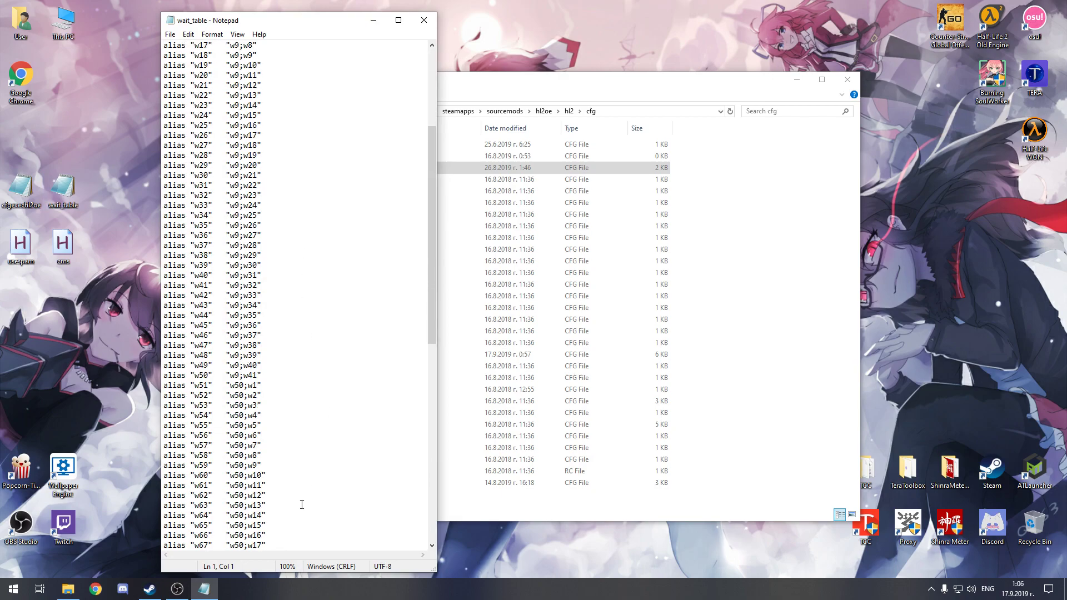
pyautogui.scroll(-6, 303, 505)
pyautogui.scroll(-7, 302, 500)
pyautogui.moveTo(312, 543)
pyautogui.mouseDown()
pyautogui.moveTo(273, 272)
pyautogui.moveTo(228, 594)
pyautogui.moveTo(311, 538)
pyautogui.mouseUp()
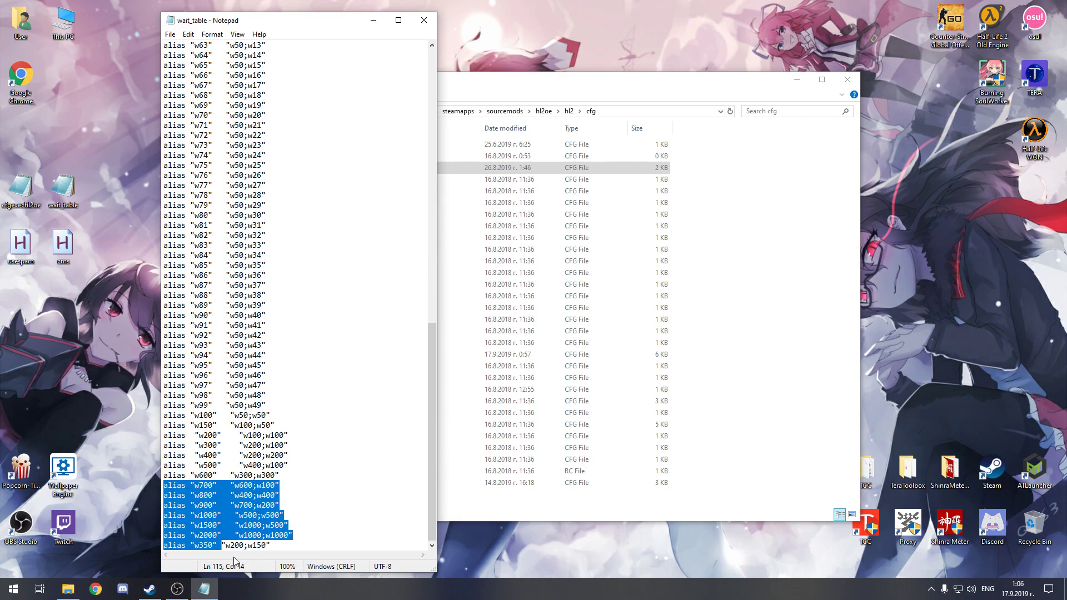
pyautogui.click(311, 537)
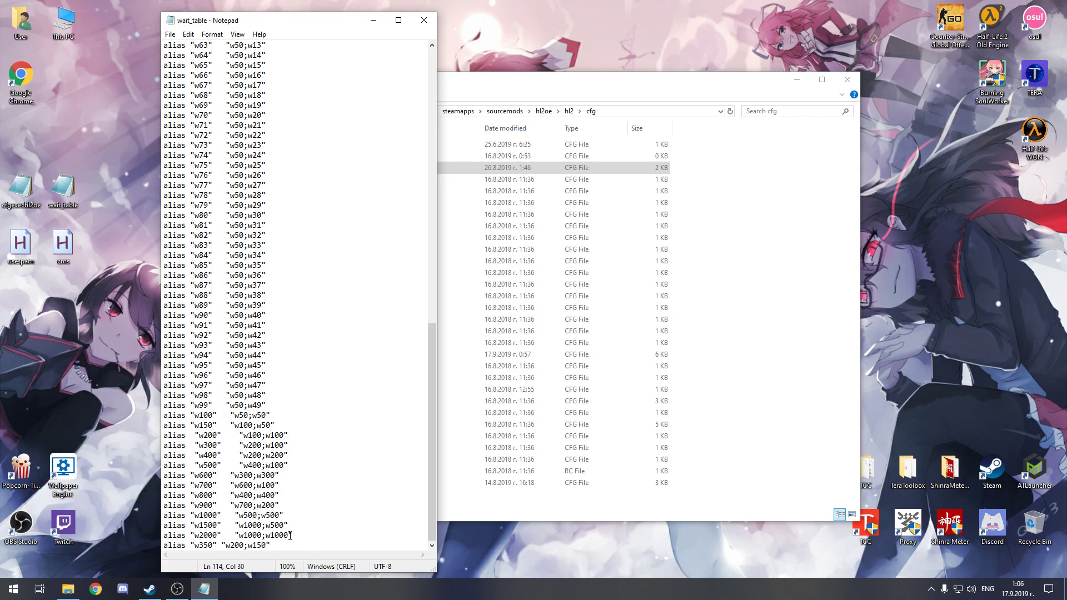
pyautogui.moveTo(290, 535); pyautogui.dragTo(164, 4)
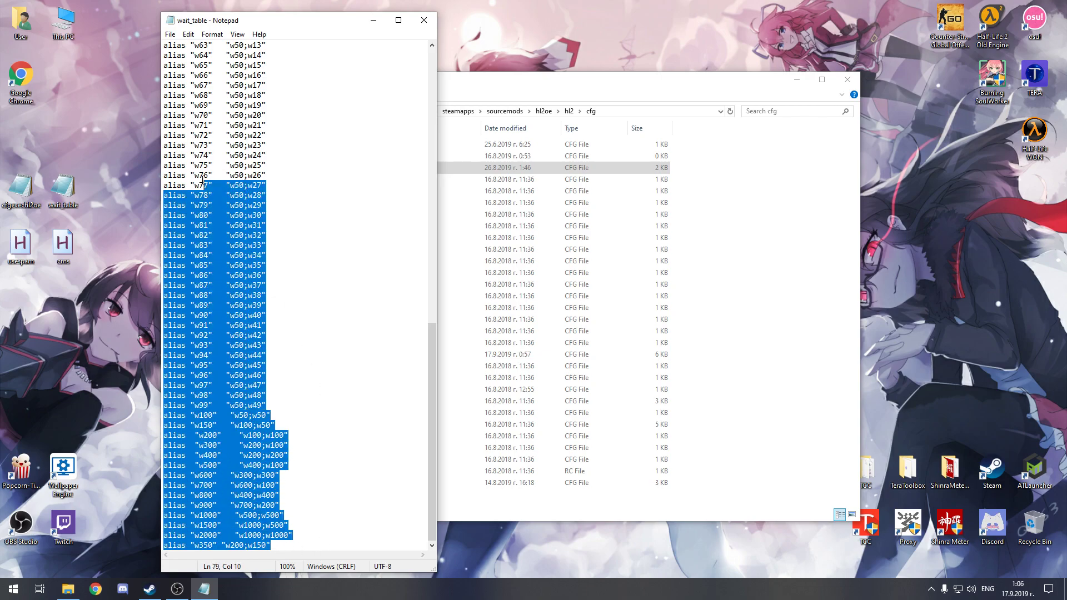
pyautogui.click(328, 212)
pyautogui.click(423, 20)
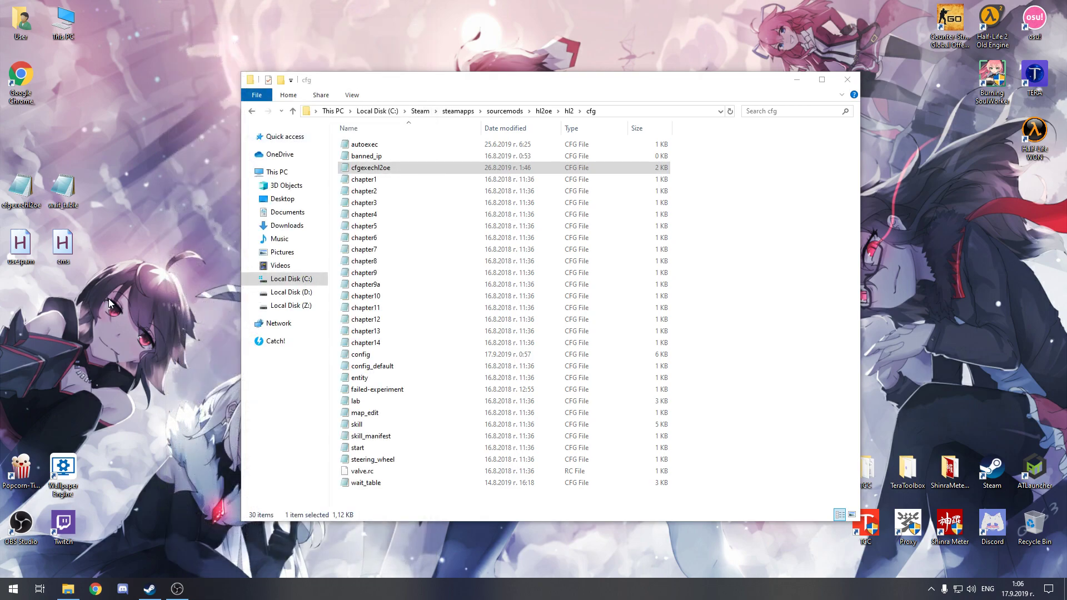
# Close the cfg folder window and rearrange the usespam and cms desktop icons
pyautogui.click(848, 79)
pyautogui.moveTo(166, 308)
pyautogui.mouseDown()
pyautogui.moveTo(3, 228)
pyautogui.moveTo(258, 206)
pyautogui.mouseUp()
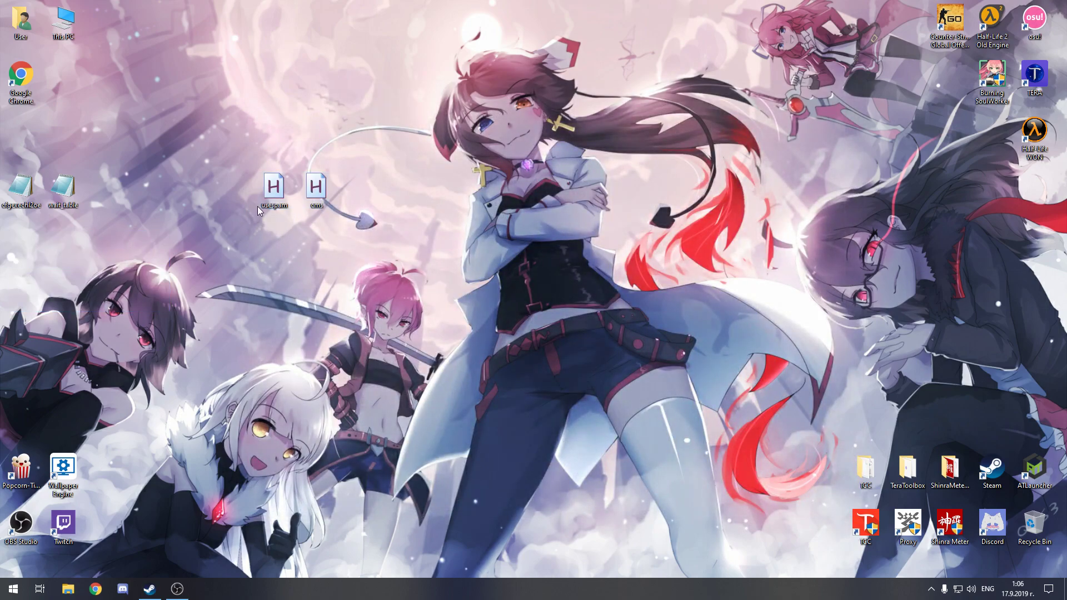
pyautogui.moveTo(229, 135)
pyautogui.mouseDown()
pyautogui.moveTo(383, 230)
pyautogui.moveTo(244, 148)
pyautogui.mouseUp()
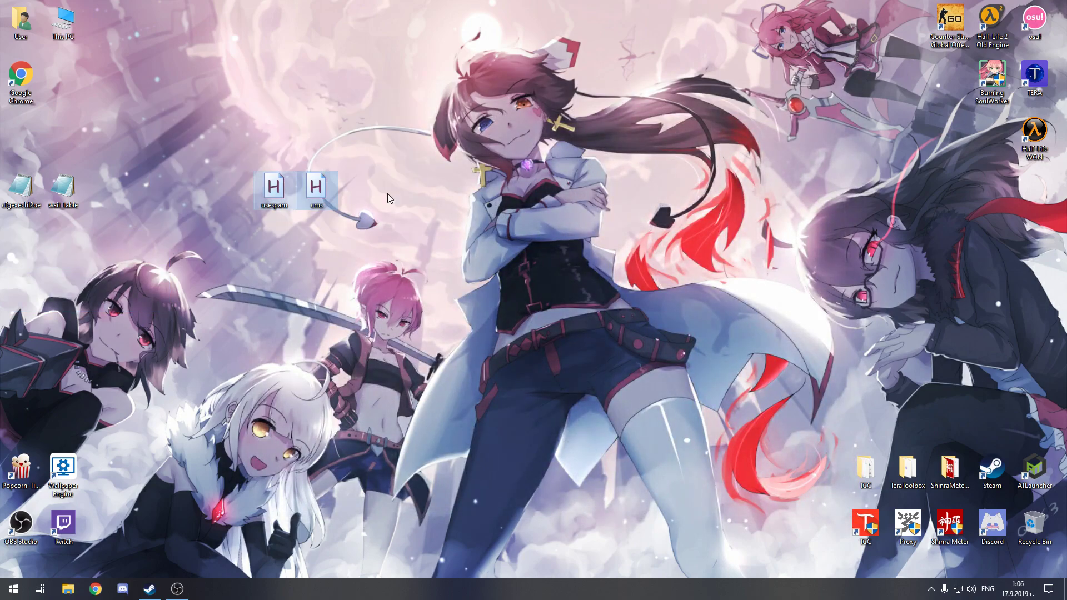
pyautogui.moveTo(417, 241); pyautogui.dragTo(189, 121)
pyautogui.moveTo(429, 254); pyautogui.dragTo(222, 110)
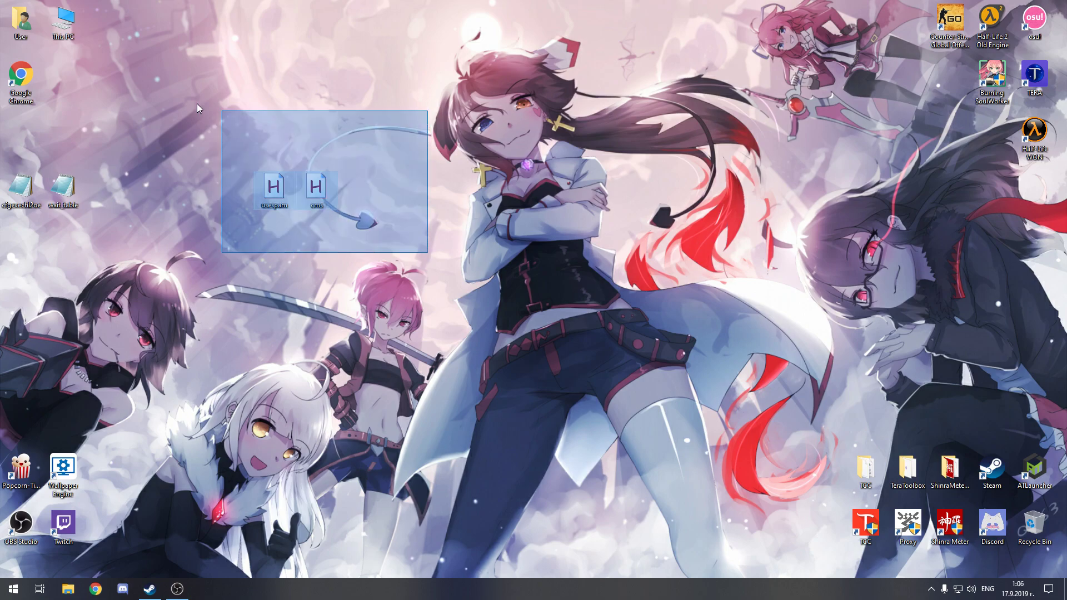
pyautogui.moveTo(457, 221); pyautogui.dragTo(233, 125)
pyautogui.click(431, 158)
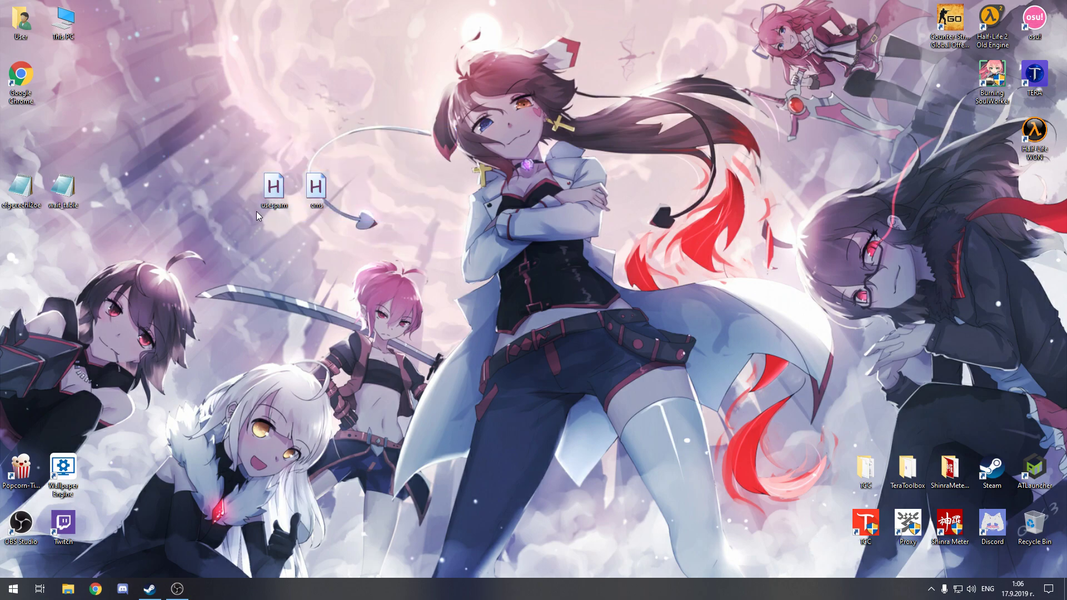
pyautogui.moveTo(258, 199); pyautogui.dragTo(228, 188)
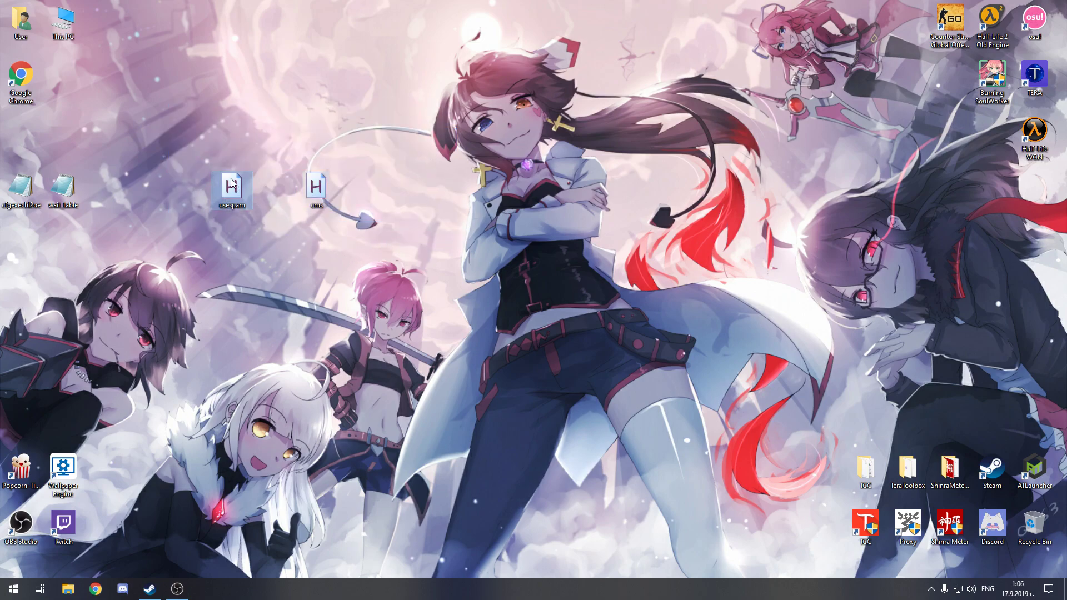
# Open the usespam script with Edit with Notepad++ and look over its lines
pyautogui.rightClick(228, 188)
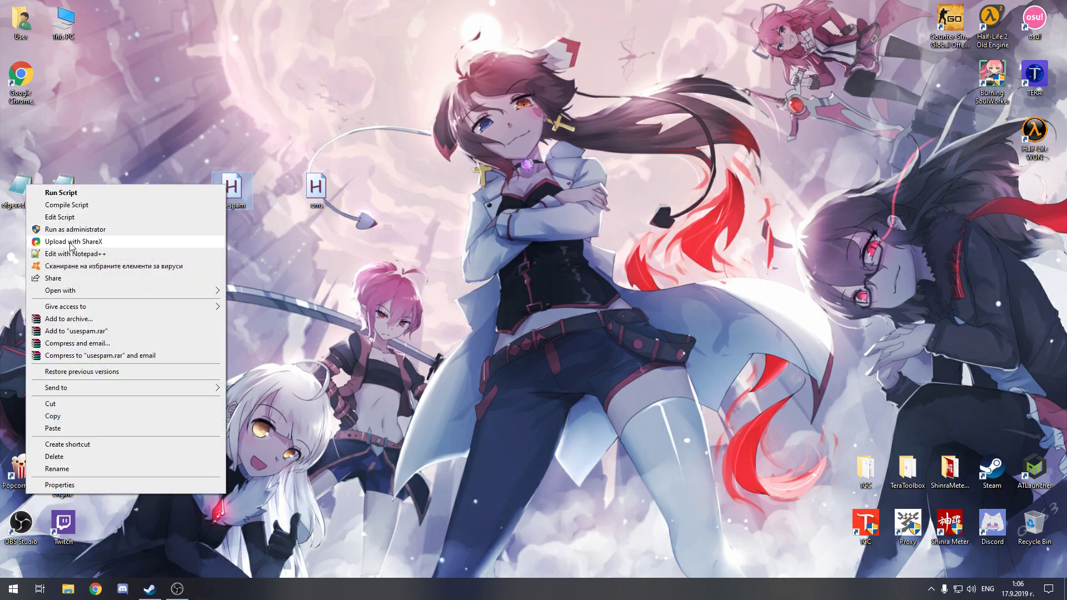
pyautogui.click(84, 254)
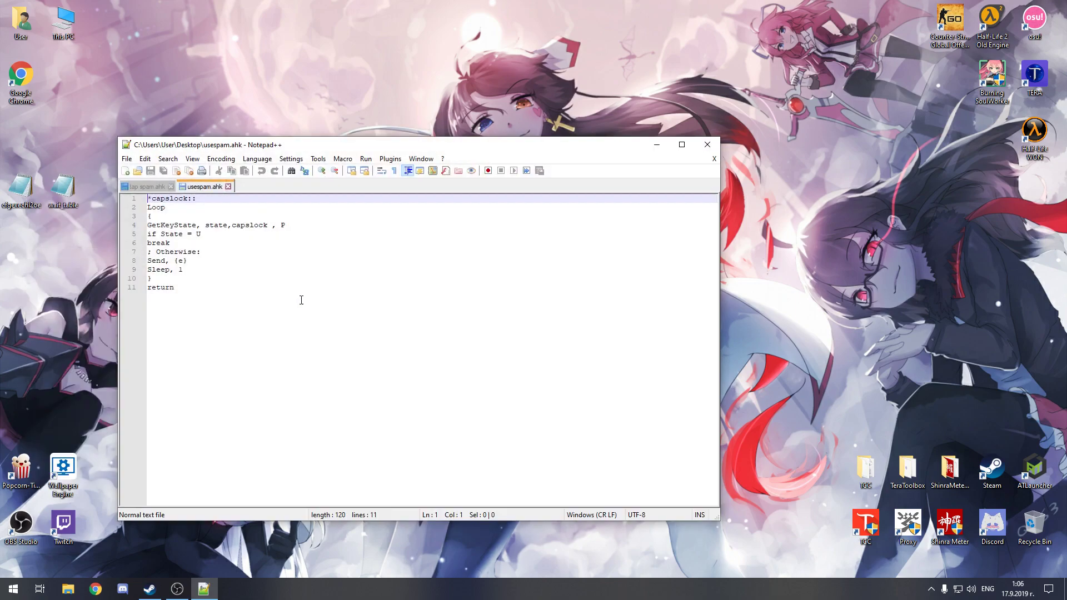
pyautogui.moveTo(300, 295)
pyautogui.mouseDown()
pyautogui.moveTo(155, 244)
pyautogui.moveTo(129, 202)
pyautogui.mouseUp()
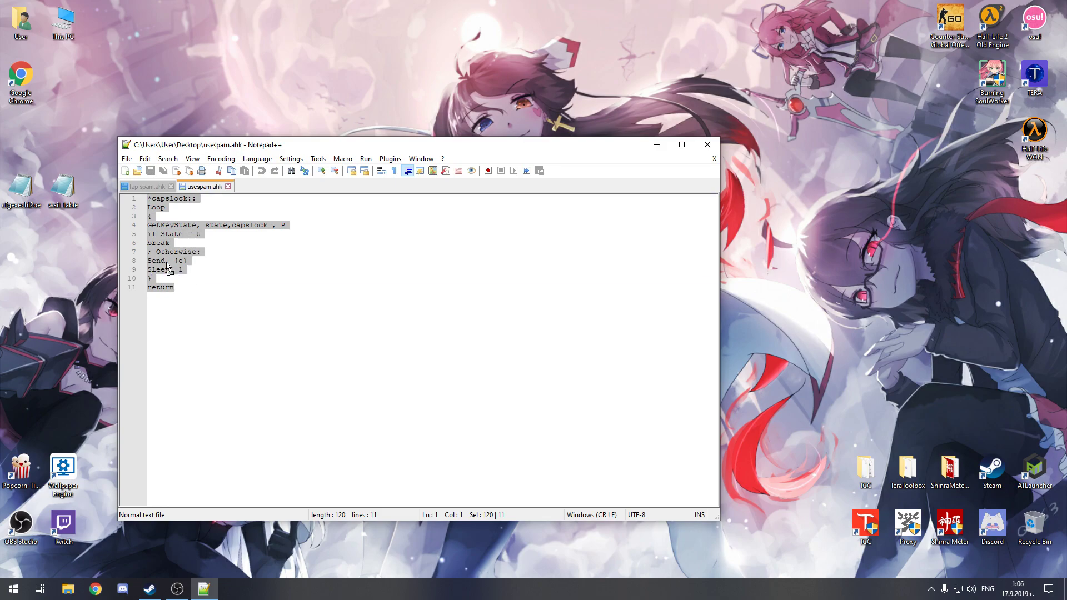
pyautogui.click(150, 251)
pyautogui.moveTo(214, 291); pyautogui.dragTo(118, 186)
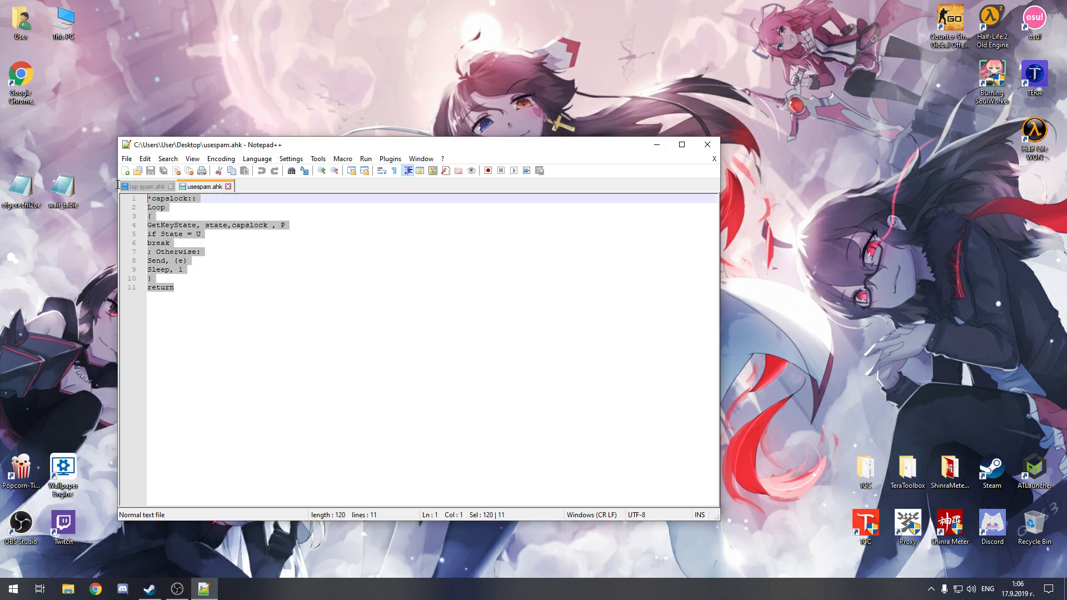
# Close Notepad++ and select the cms script icon to check its 112-byte details
pyautogui.click(718, 148)
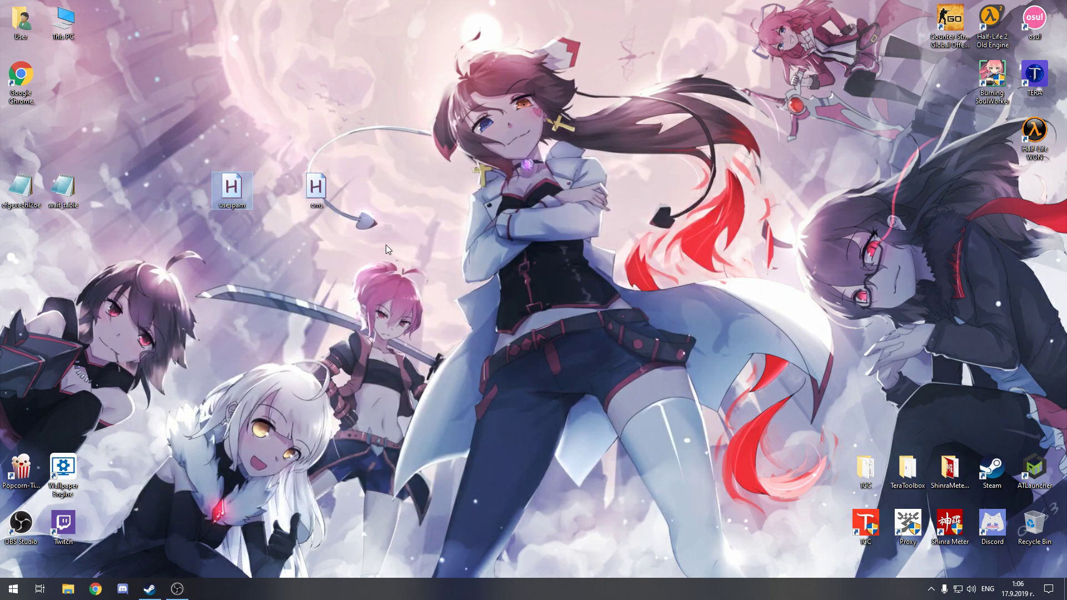
pyautogui.moveTo(387, 247); pyautogui.dragTo(279, 158)
pyautogui.moveTo(371, 244)
pyautogui.mouseDown()
pyautogui.moveTo(309, 127)
pyautogui.moveTo(273, 151)
pyautogui.mouseUp()
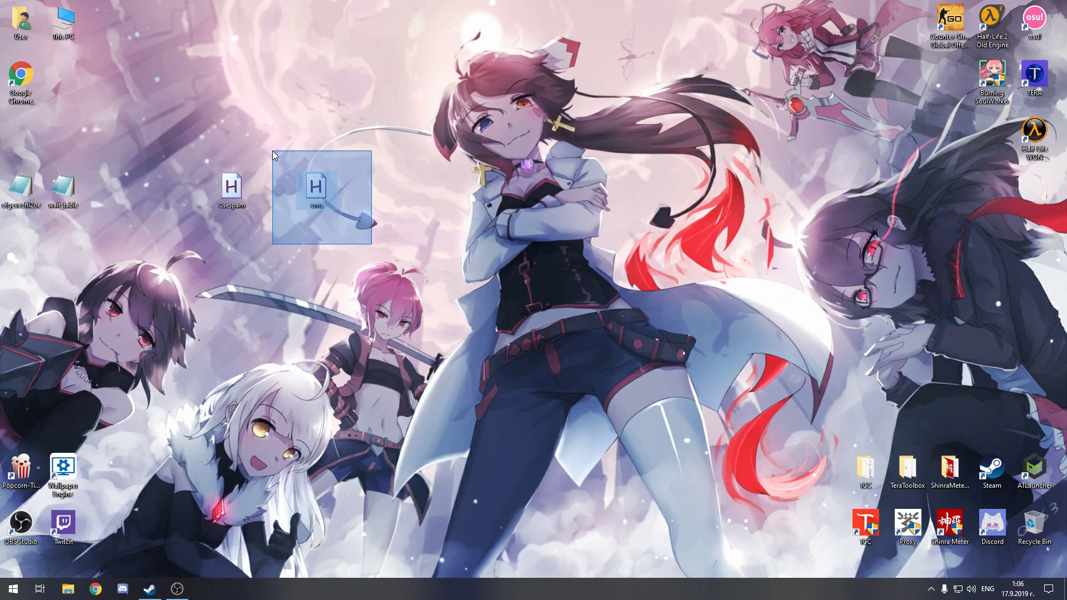
pyautogui.moveTo(272, 151); pyautogui.dragTo(273, 151)
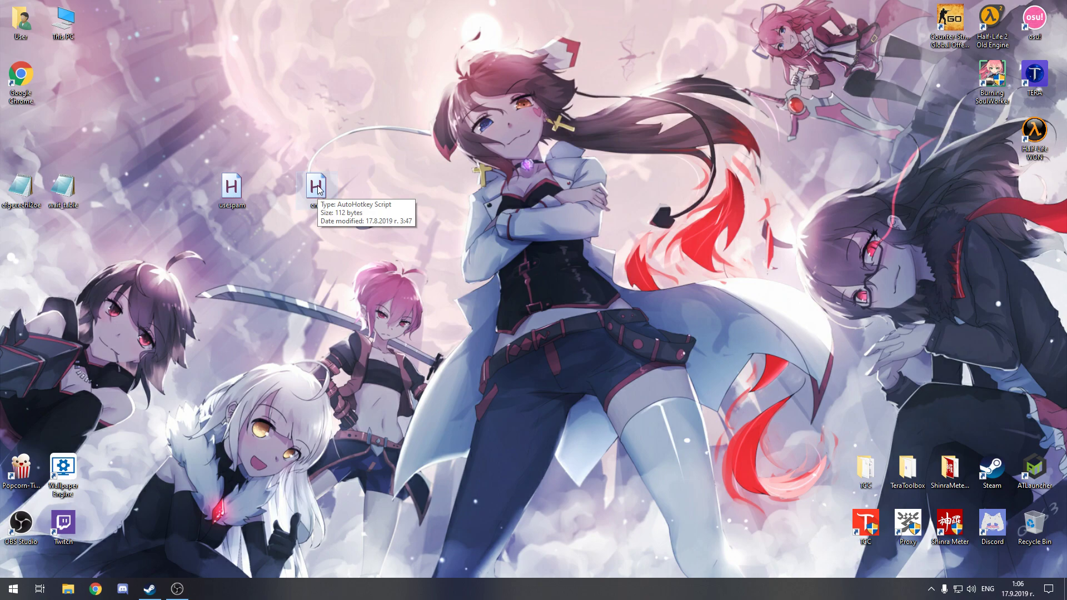
pyautogui.moveTo(316, 188)
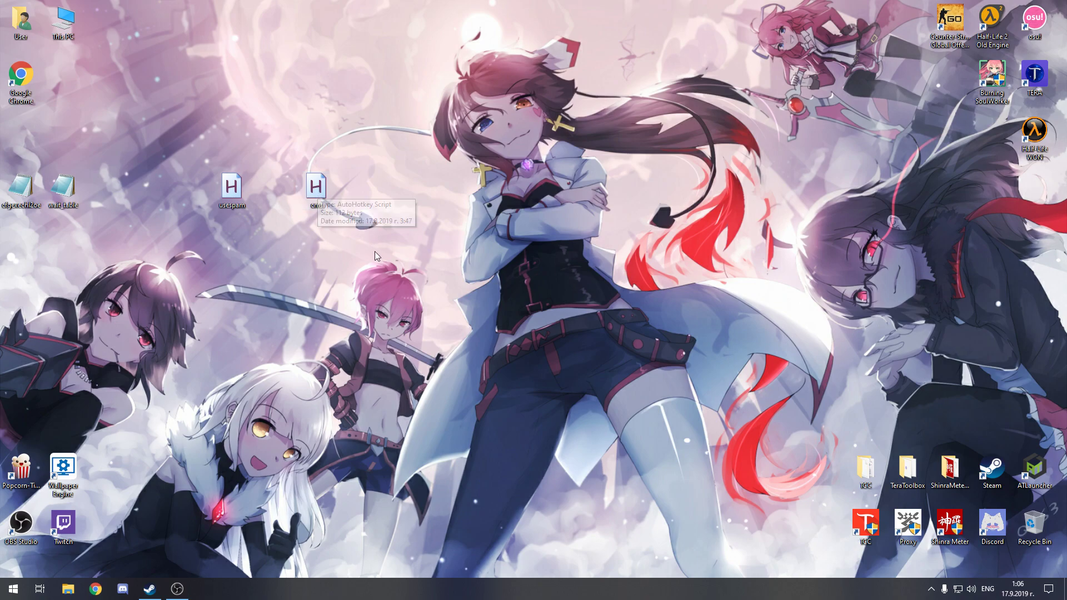
pyautogui.moveTo(348, 212)
pyautogui.mouseDown()
pyautogui.moveTo(282, 149)
pyautogui.moveTo(343, 209)
pyautogui.mouseUp()
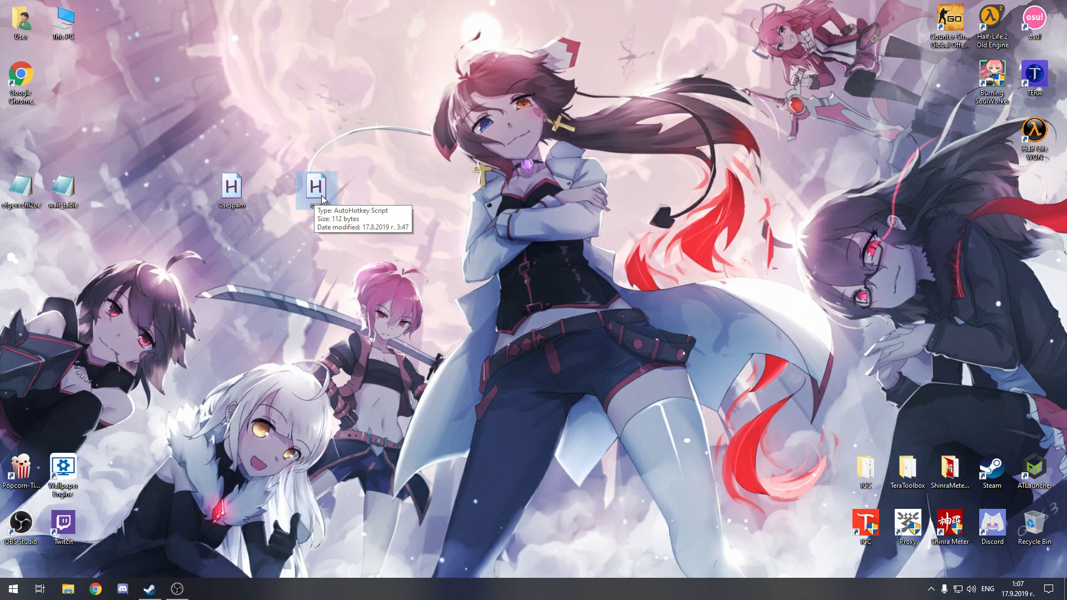
# Place cms beside usespam, then move both below cfgexechl2oe and wait_table in the left column
pyautogui.moveTo(321, 198); pyautogui.dragTo(299, 205)
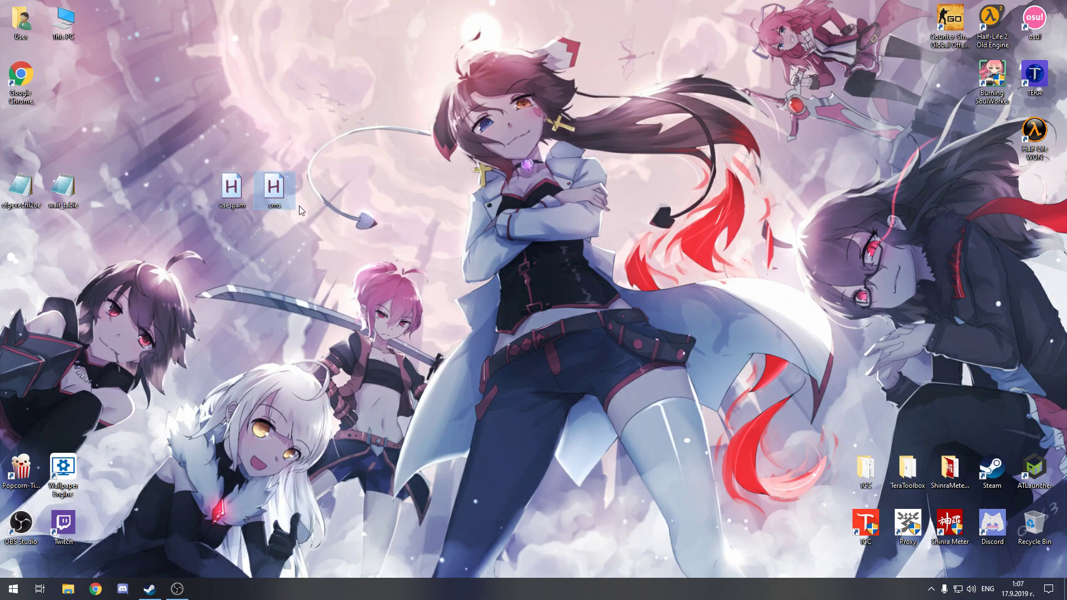
pyautogui.moveTo(407, 269)
pyautogui.mouseDown()
pyautogui.moveTo(152, 143)
pyautogui.moveTo(179, 140)
pyautogui.mouseUp()
pyautogui.moveTo(258, 197); pyautogui.dragTo(76, 248)
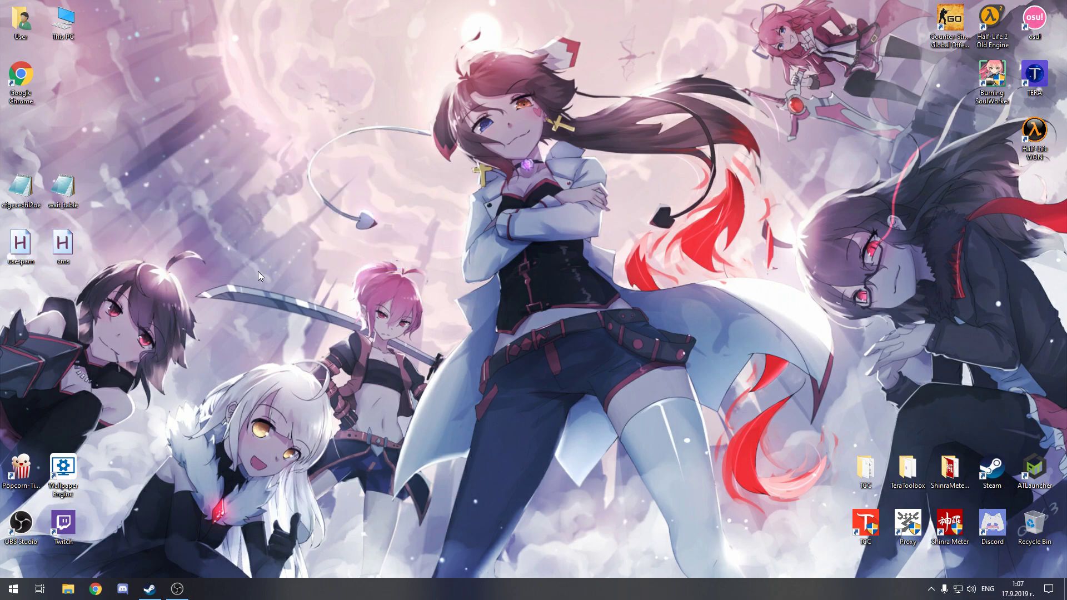
pyautogui.moveTo(135, 145); pyautogui.dragTo(40, 206)
pyautogui.moveTo(120, 172); pyautogui.dragTo(2, 213)
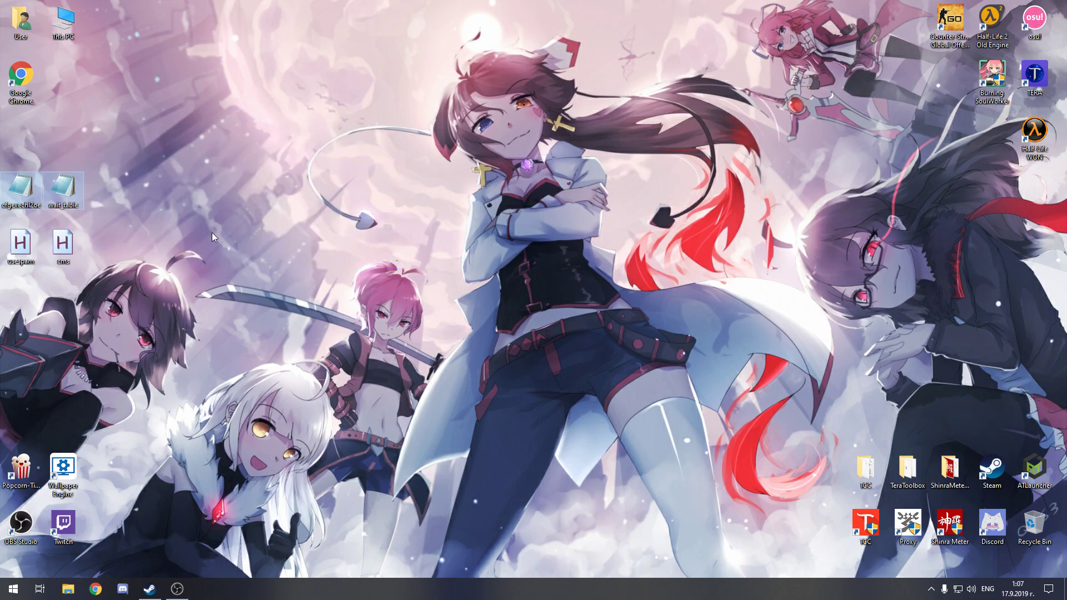
pyautogui.click(211, 232)
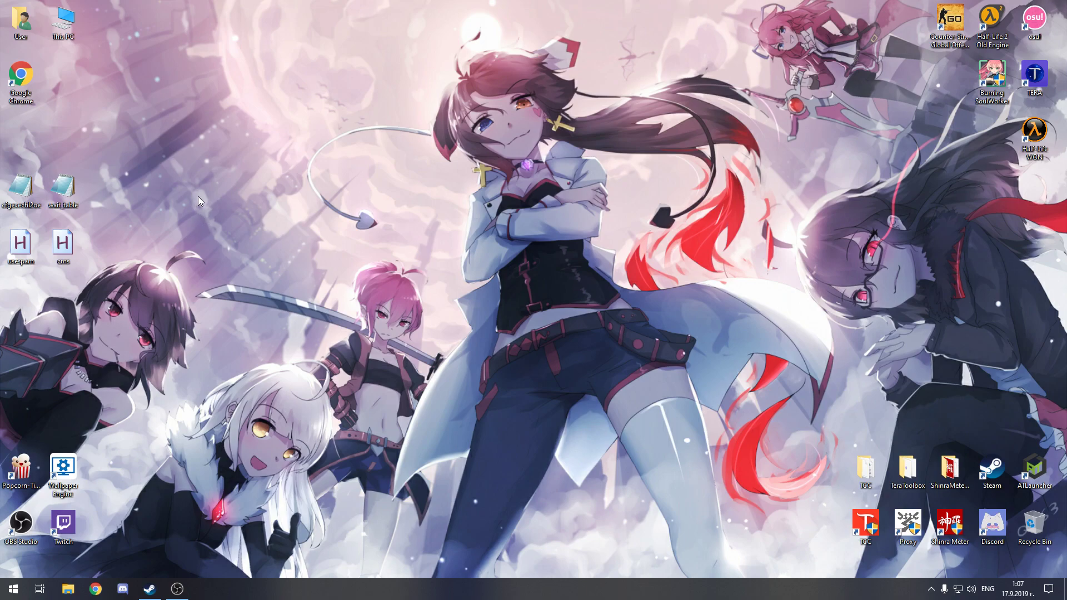